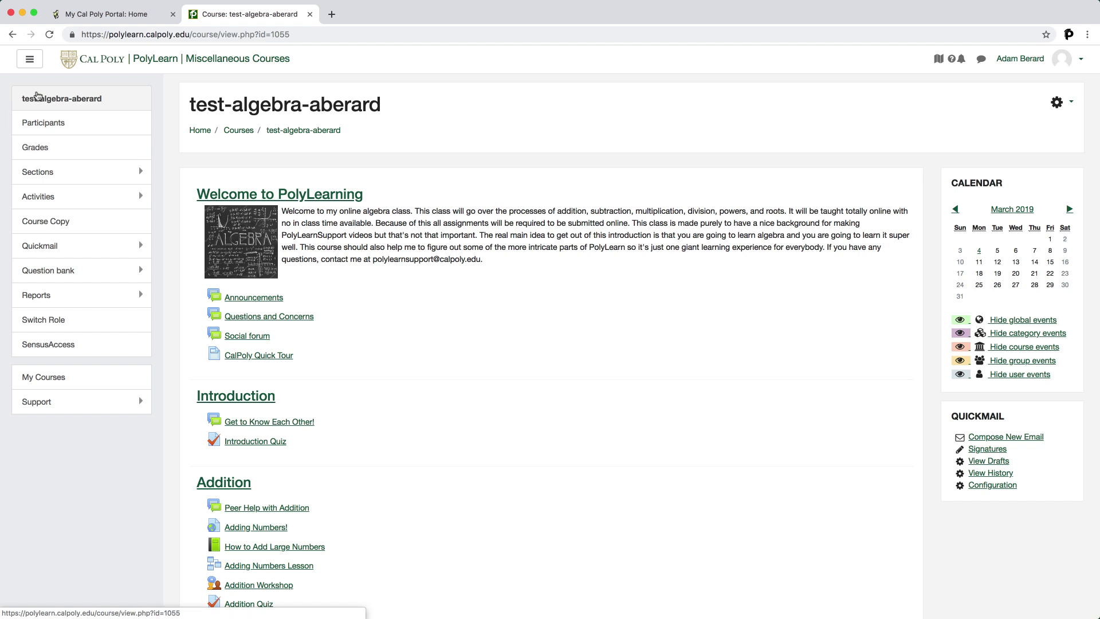
- Open the gradebook setup page for the algebra course
left_click(30, 59)
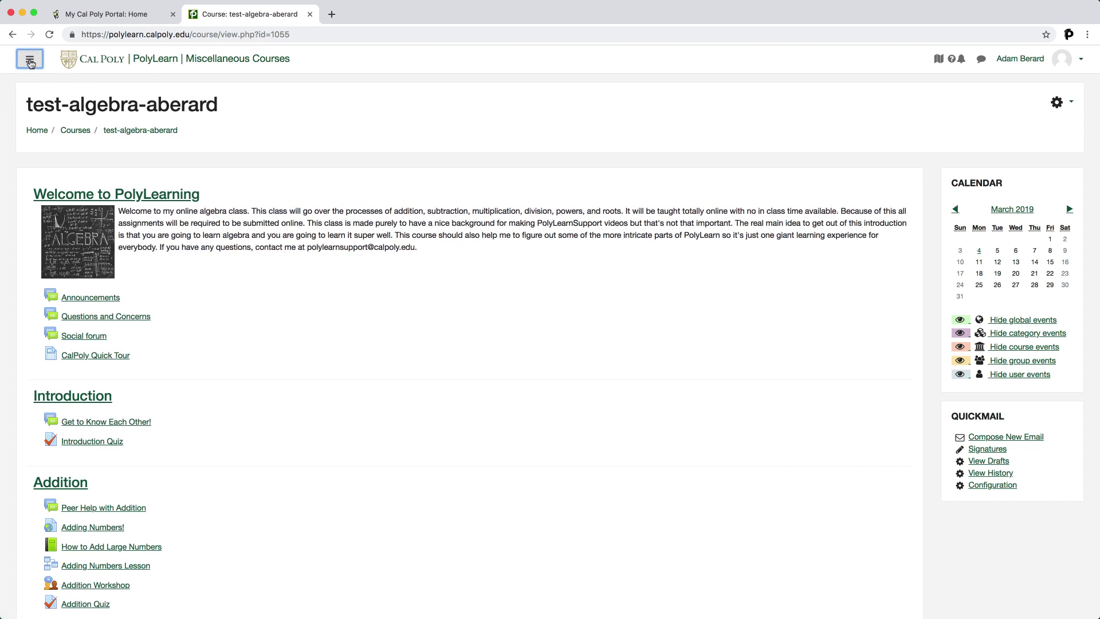
left_click(30, 60)
left_click(63, 150)
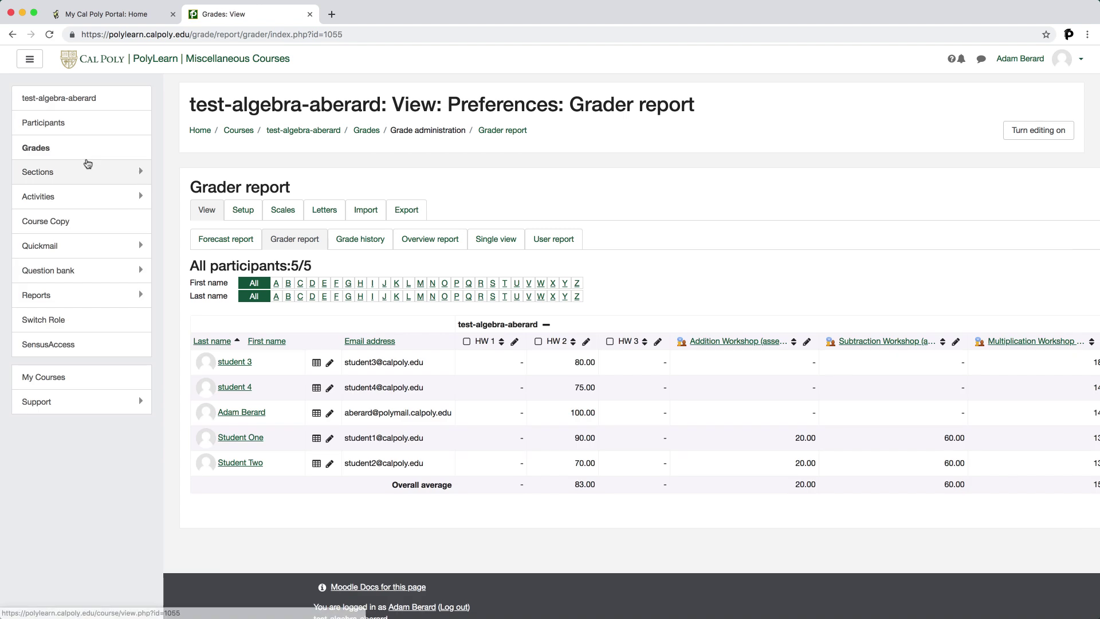
left_click(244, 211)
- Examine the course's uncategorised grade items and the maximum grades of the homework, workshops and quizzes
scroll(400, 213, "down", 5)
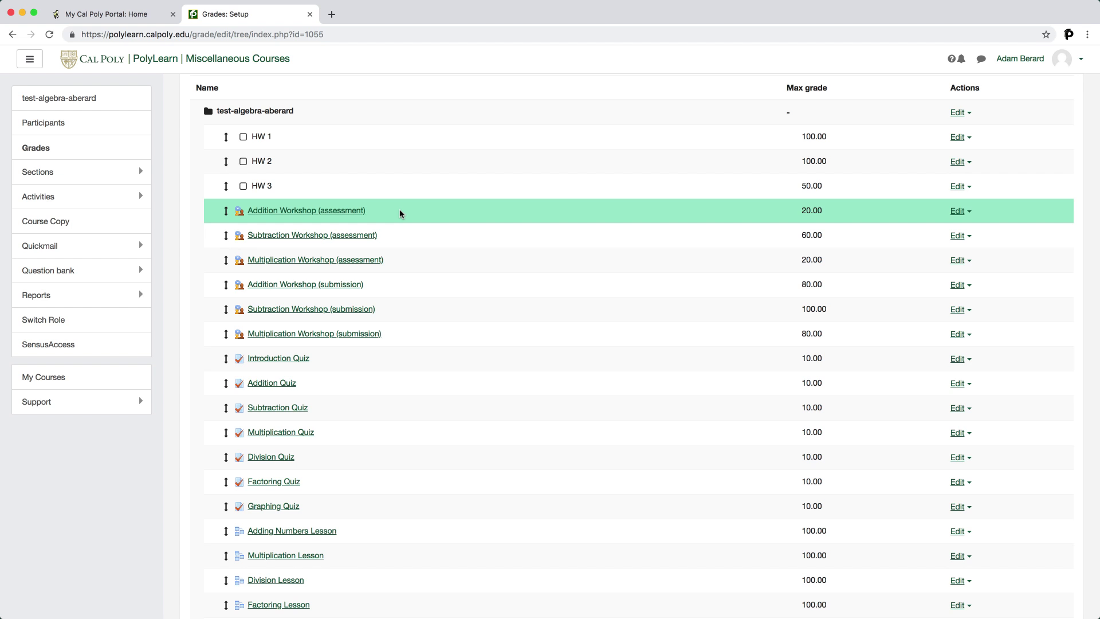
scroll(399, 213, "down", 1)
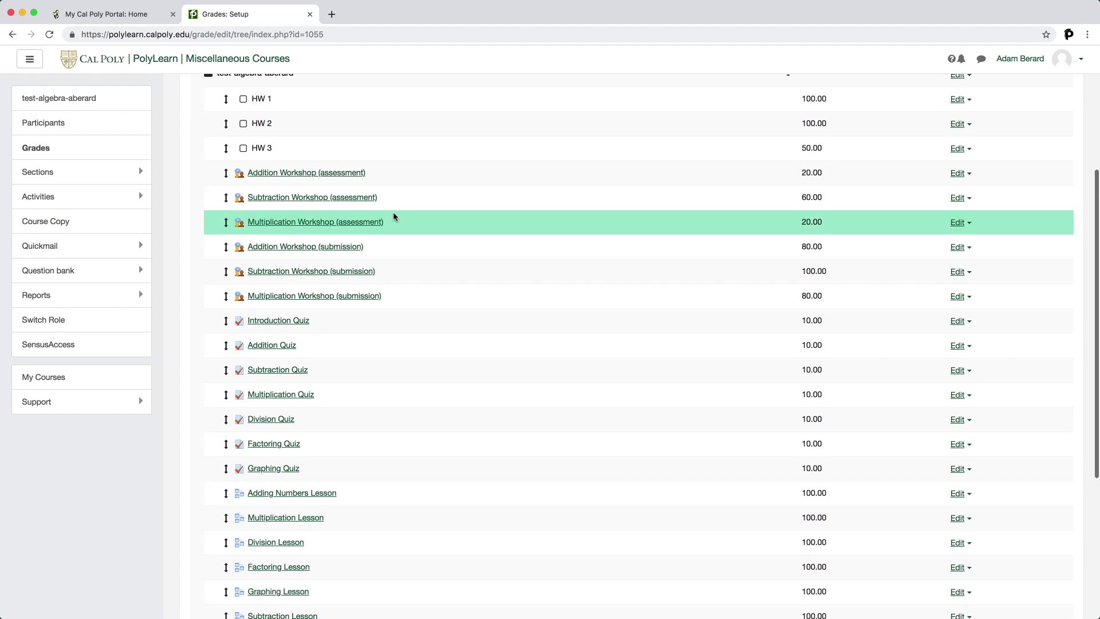
scroll(407, 214, "up", 1)
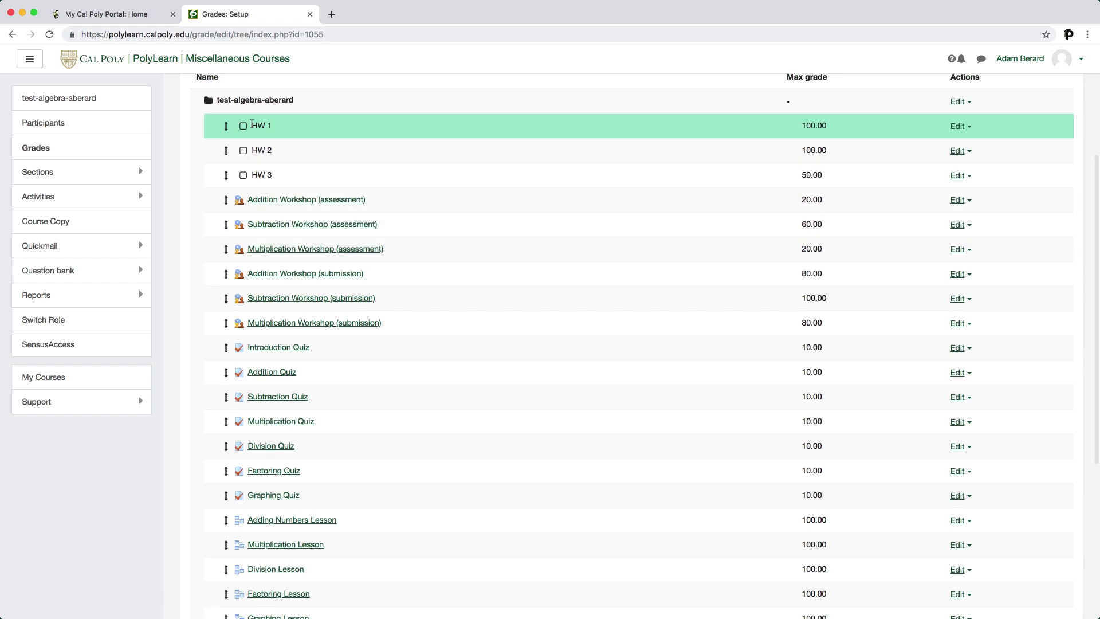
double_click(810, 125)
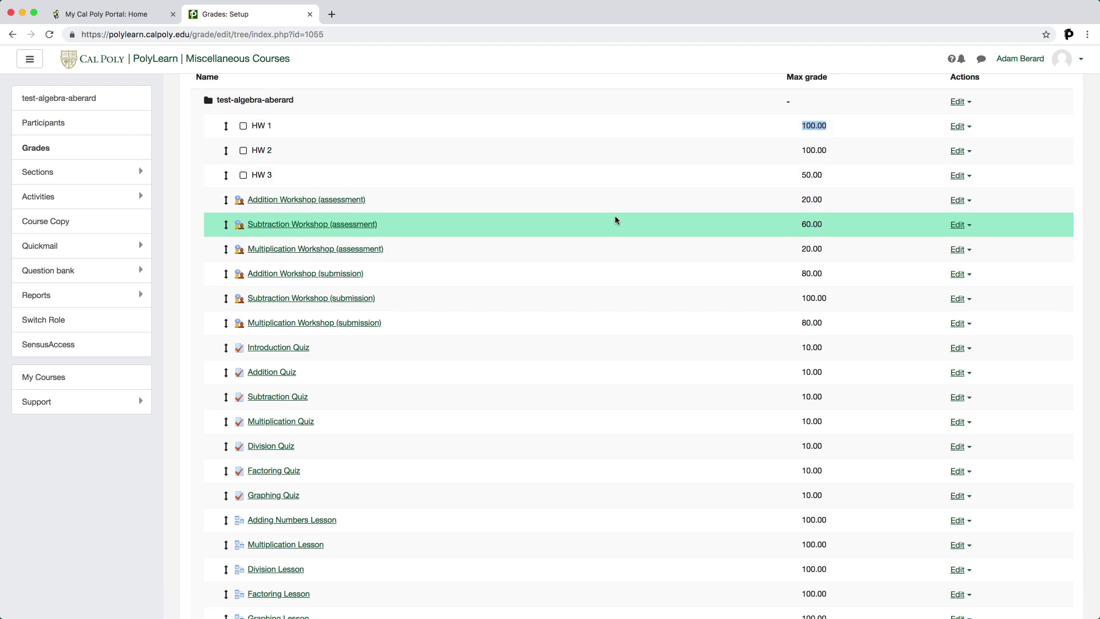
scroll(400, 254, "down", 2)
double_click(810, 261)
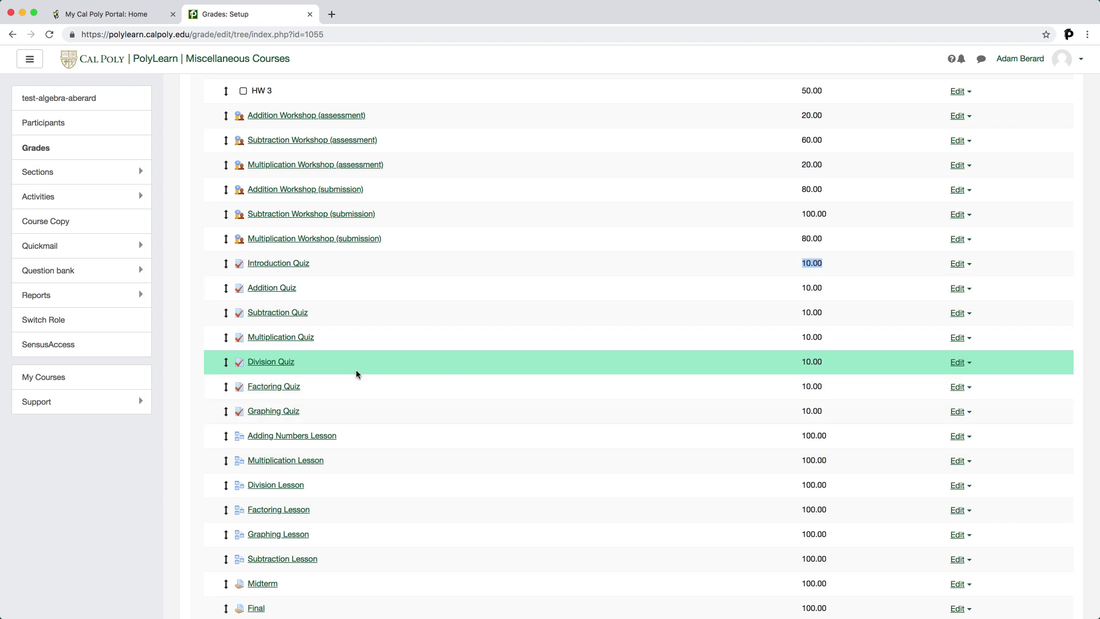
scroll(355, 372, "up", 1)
scroll(364, 321, "up", 1)
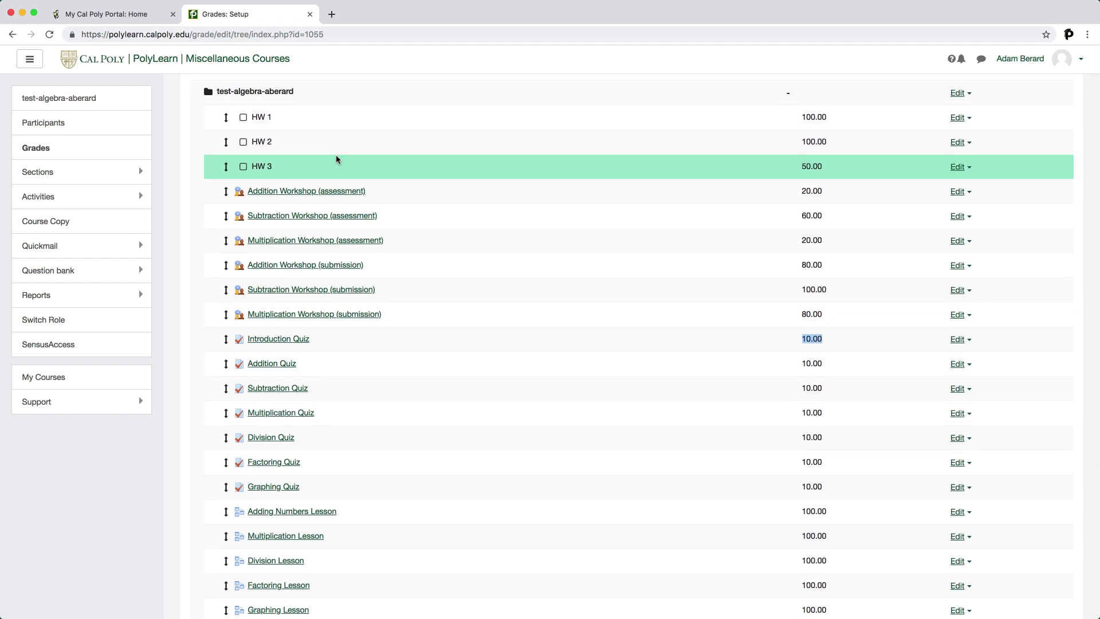
- Add a grade category named Homework with Natural aggregation, save it and continue past the grade recalculation
scroll(336, 154, "down", 7)
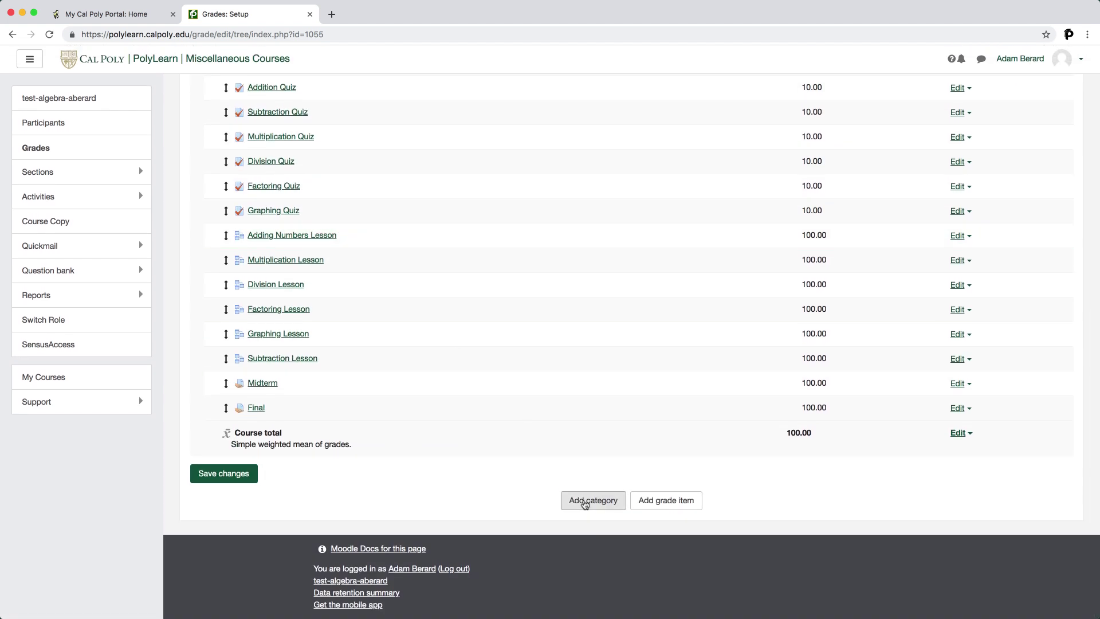
left_click(592, 498)
left_click(446, 221)
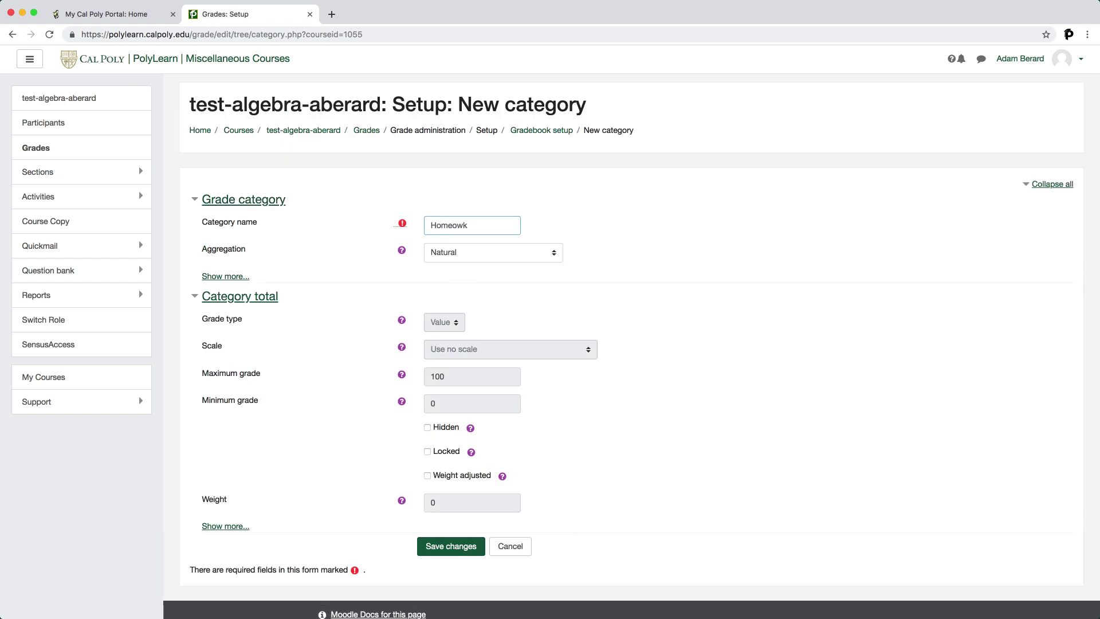
left_click(575, 260)
left_click(451, 547)
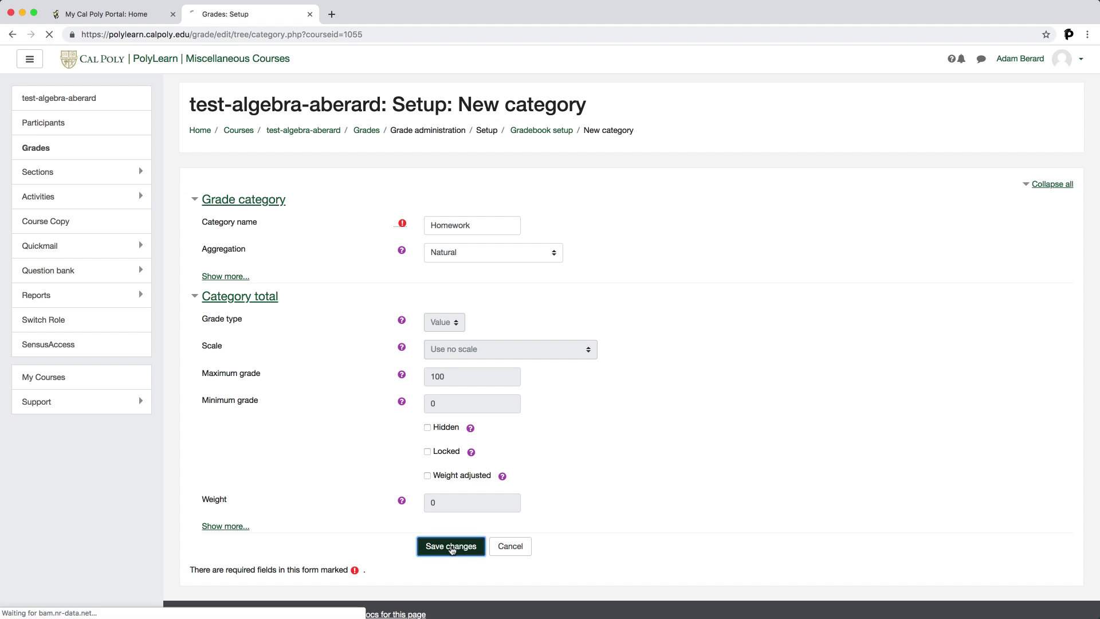
left_click(631, 253)
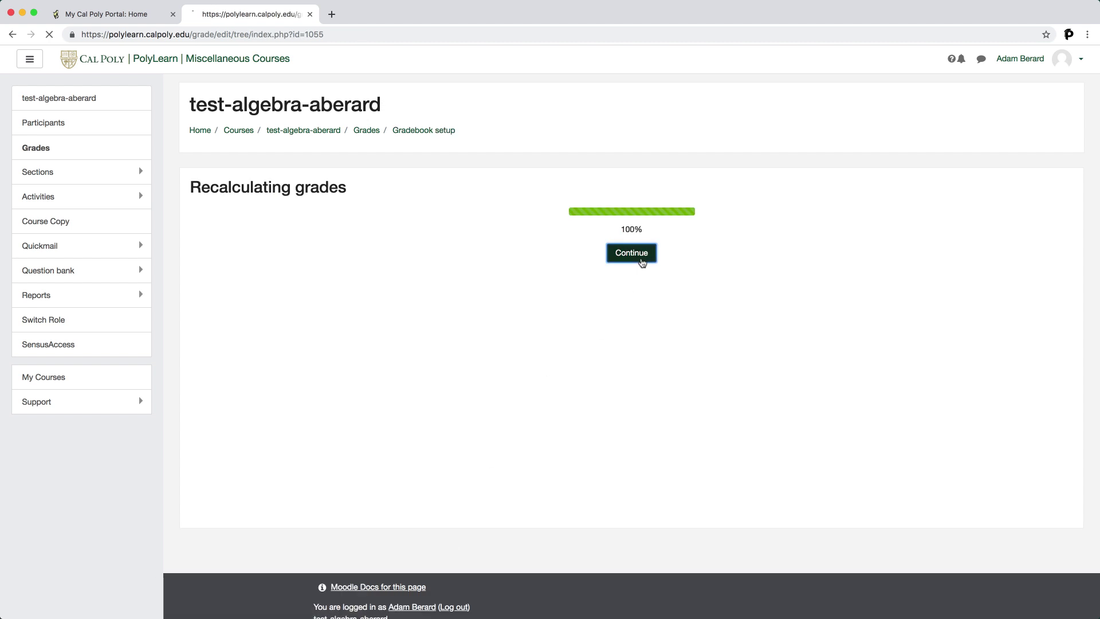
- Move the grade items HW 1, HW 2 and HW 3 into the Homework category
scroll(627, 282, "down", 6)
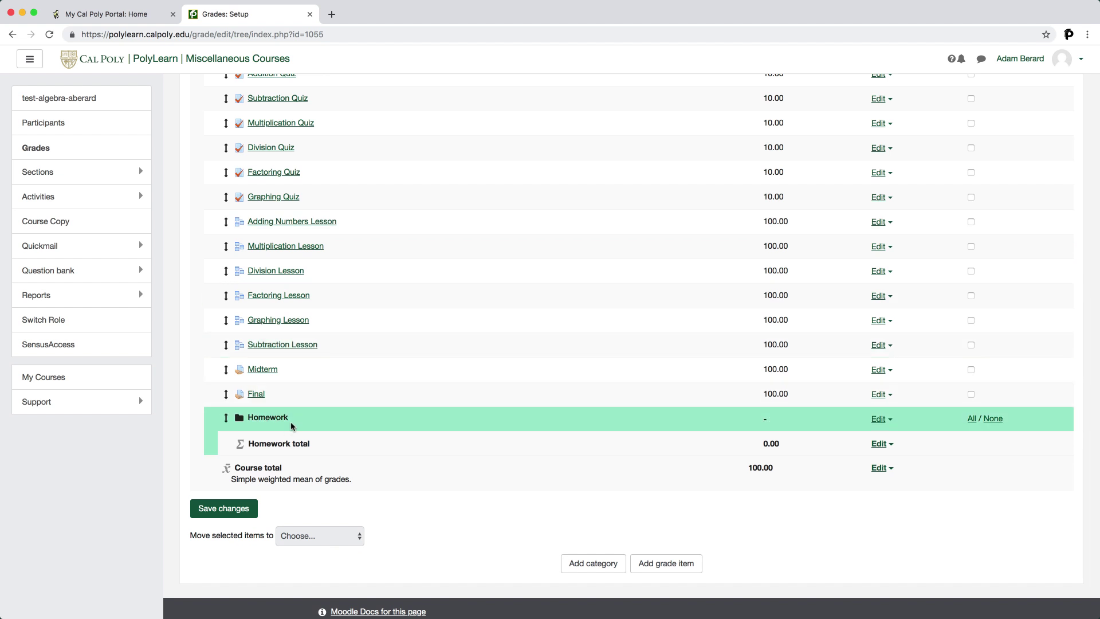
scroll(292, 426, "up", 5)
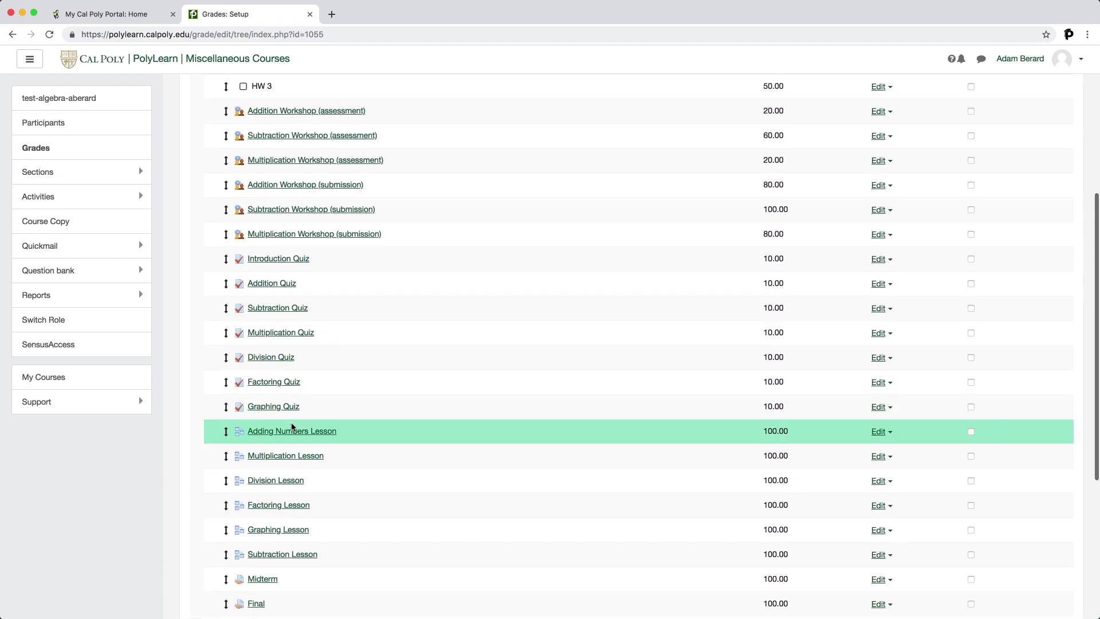
scroll(291, 426, "up", 1)
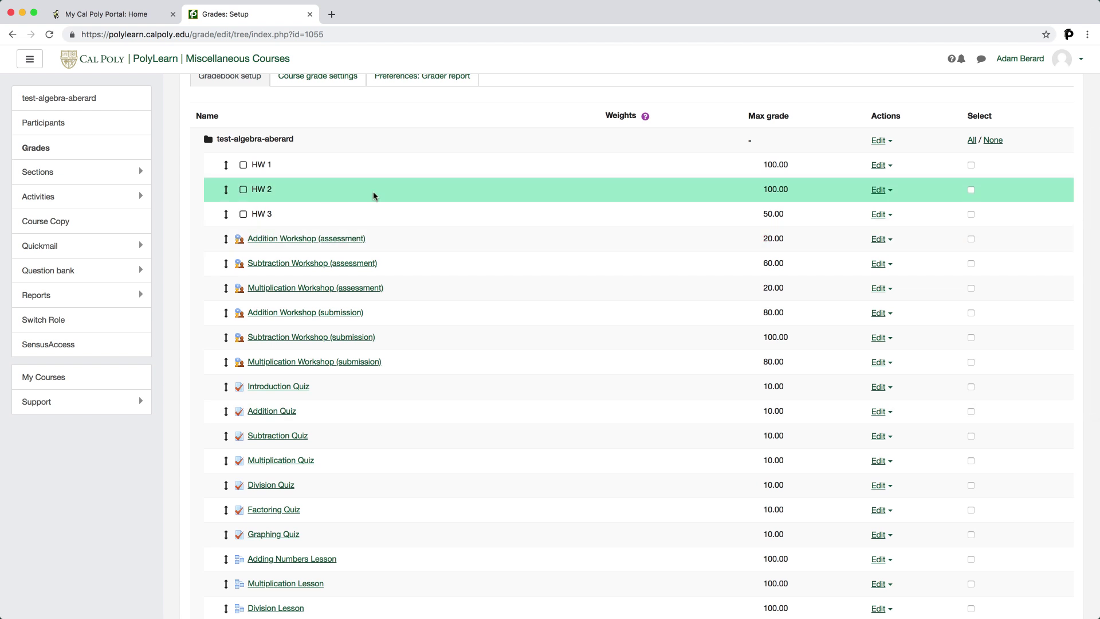
left_click(971, 166)
left_click(971, 189)
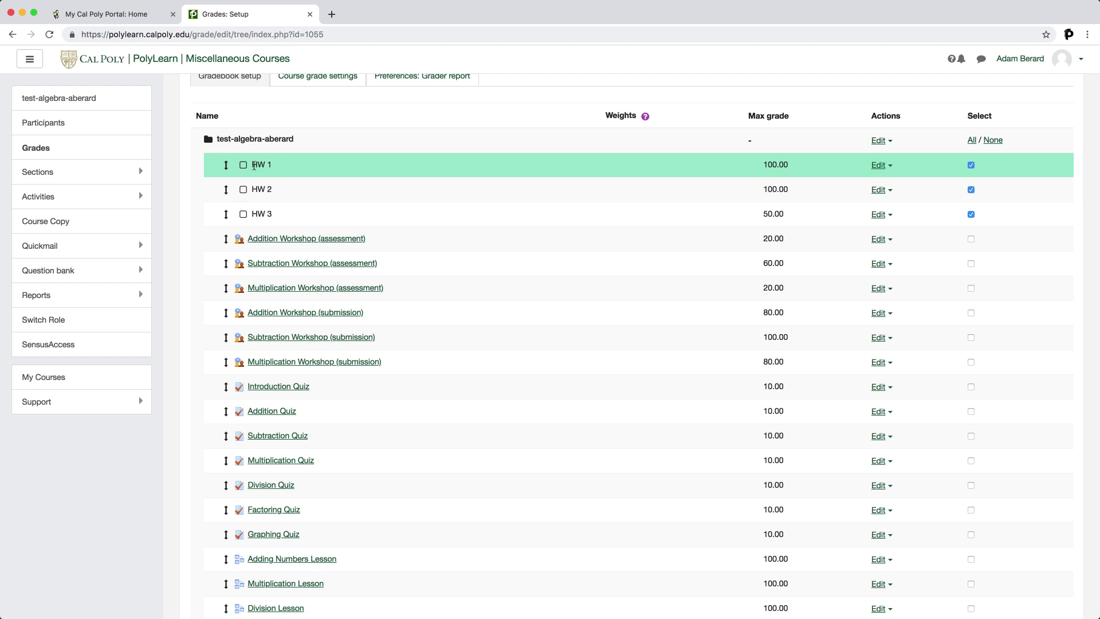
scroll(275, 333, "down", 10)
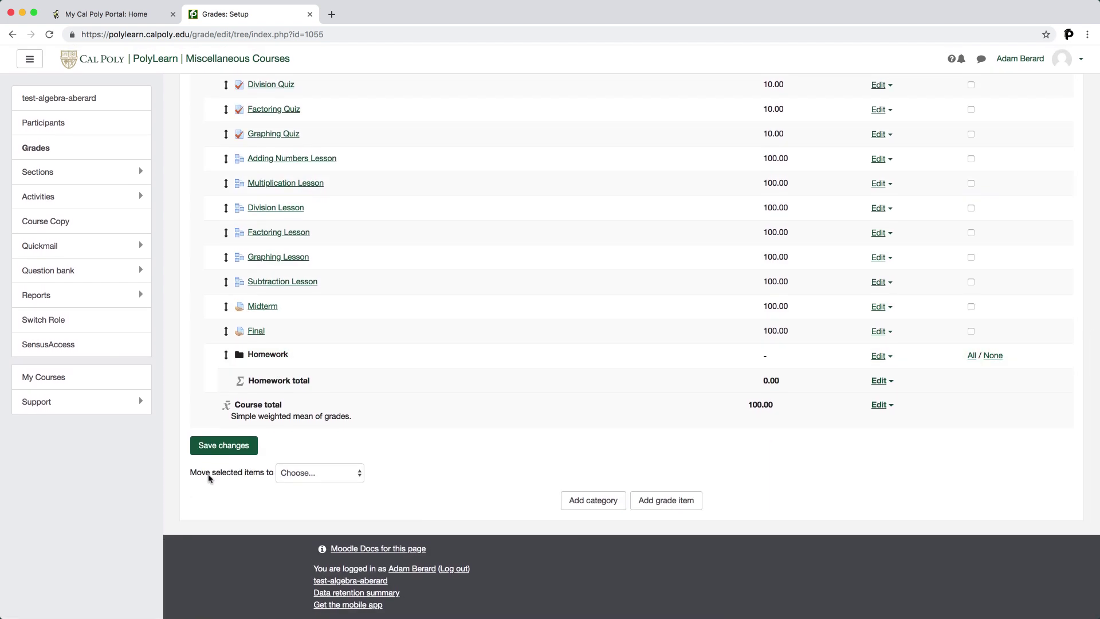
left_click(289, 473)
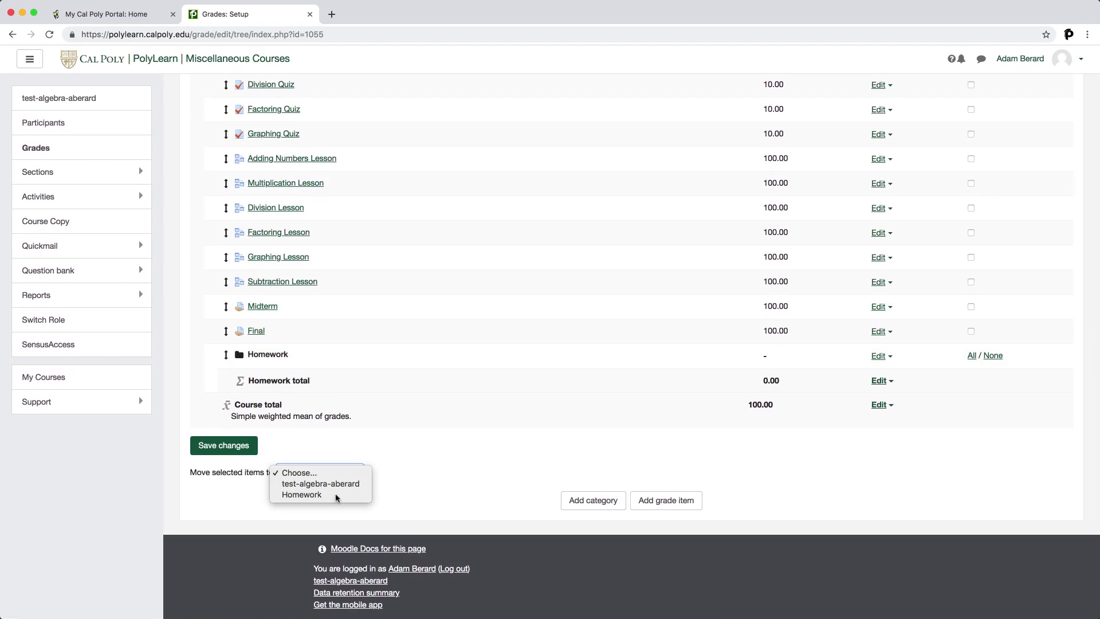
left_click(302, 494)
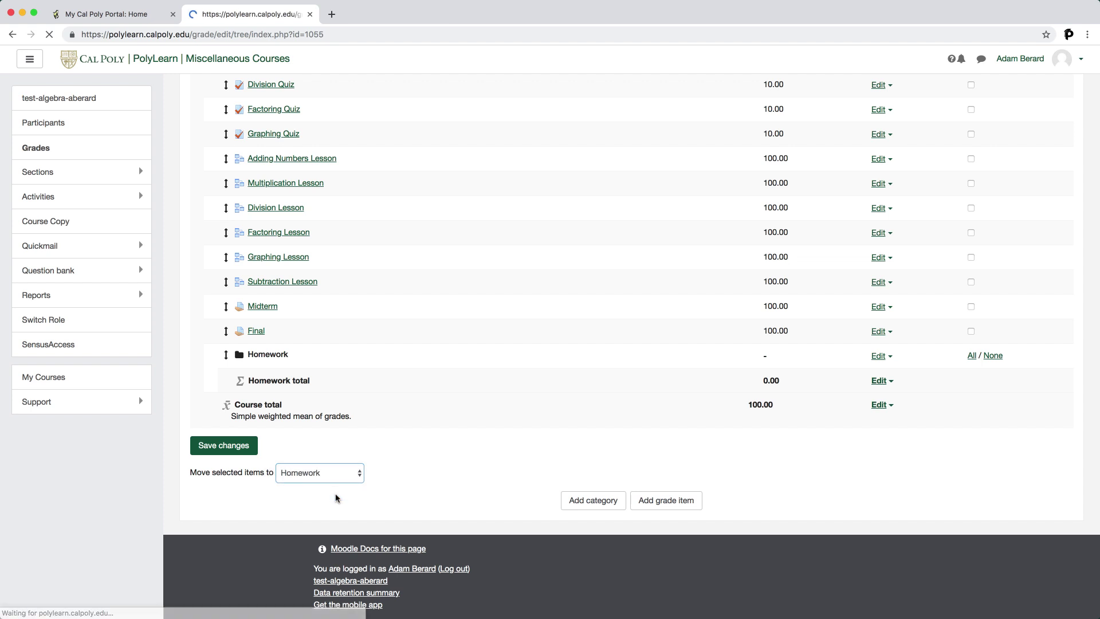
left_click(625, 261)
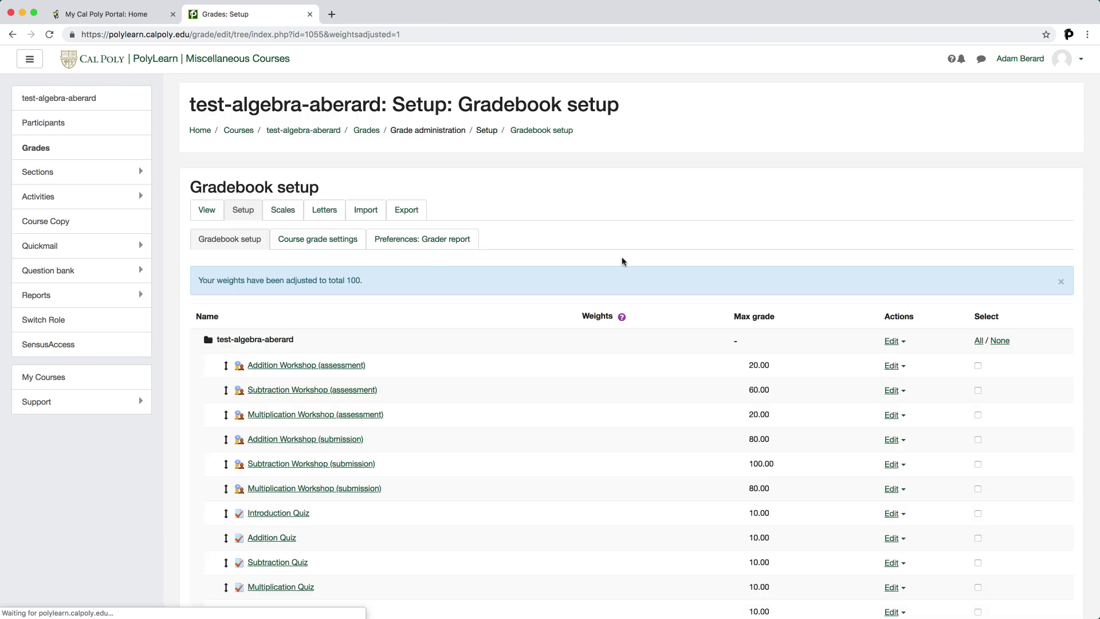
- Add three more grade categories named Quiz, Lessons and Workshops
scroll(607, 265, "down", 10)
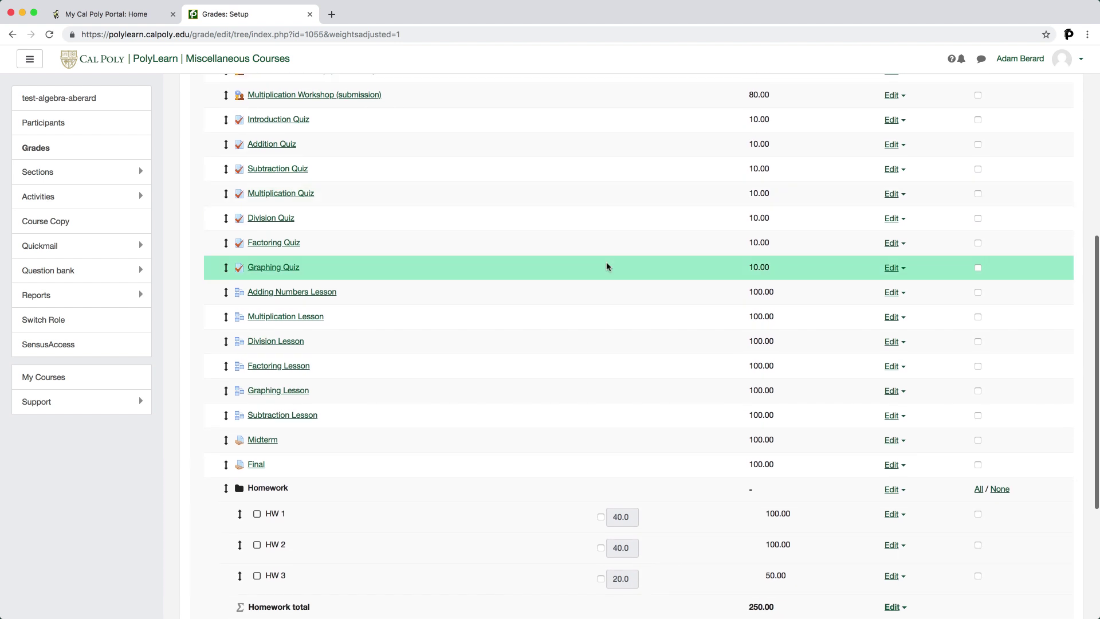
scroll(606, 263, "up", 1)
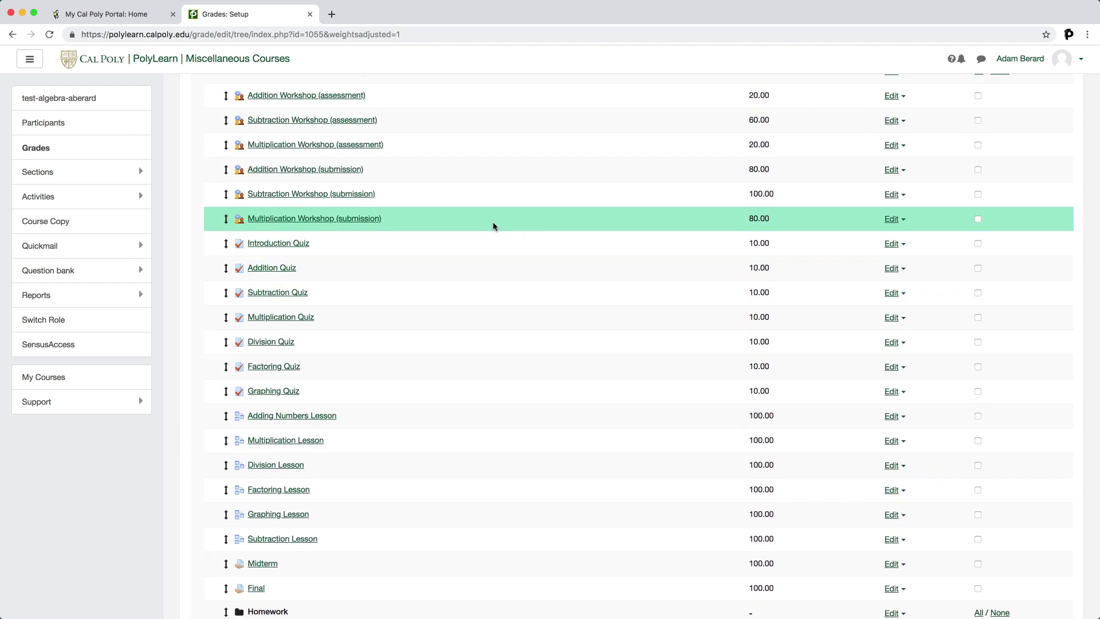
scroll(493, 226, "up", 1)
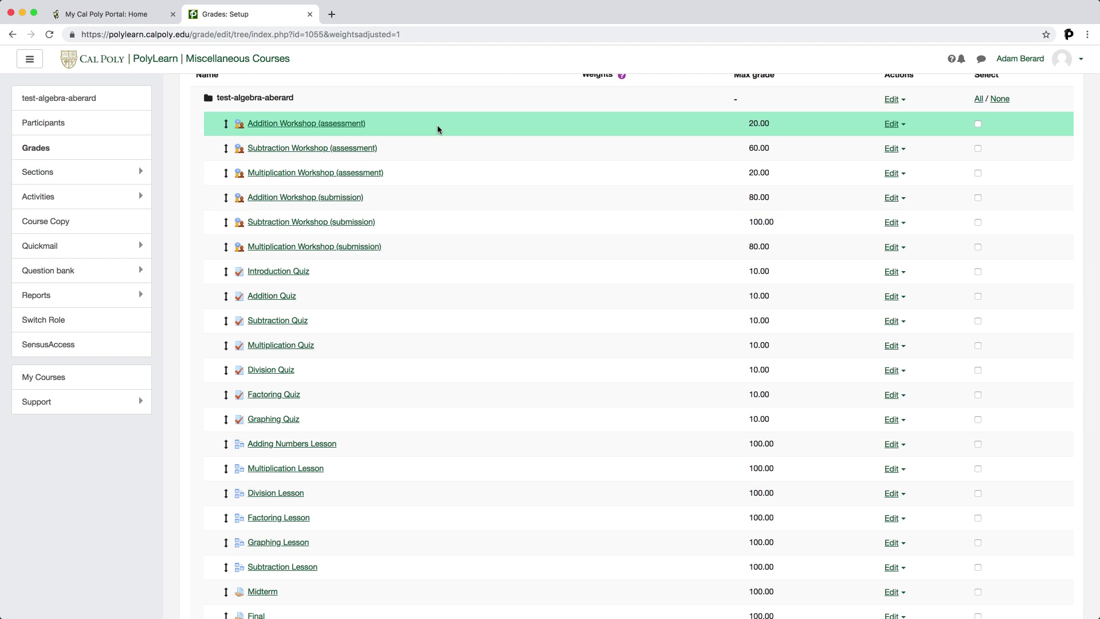
scroll(383, 309, "down", 5)
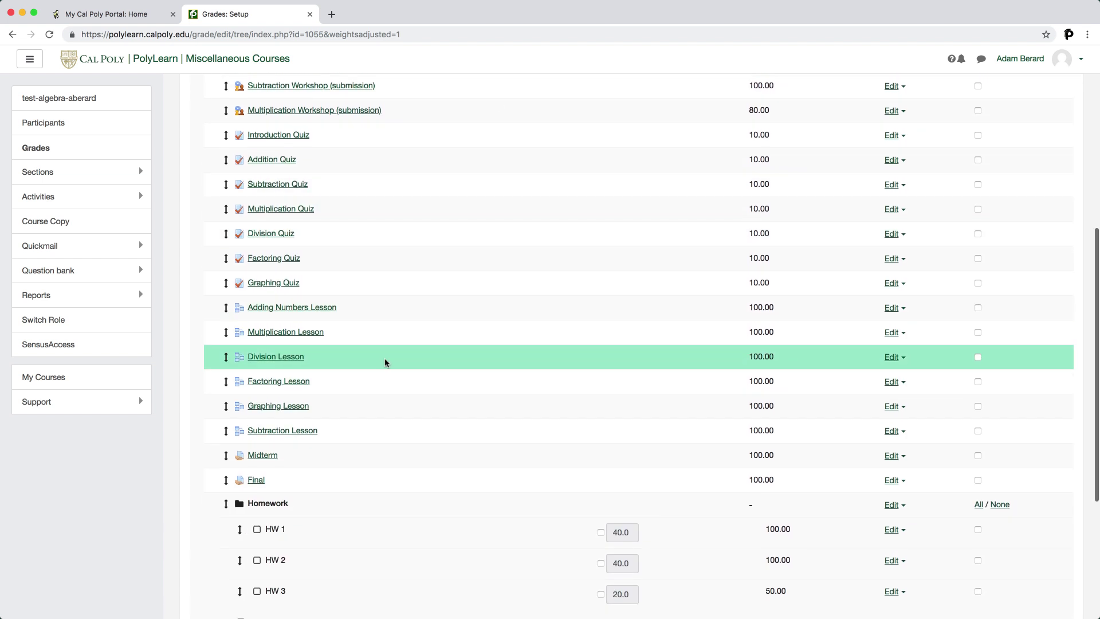
scroll(384, 359, "down", 9)
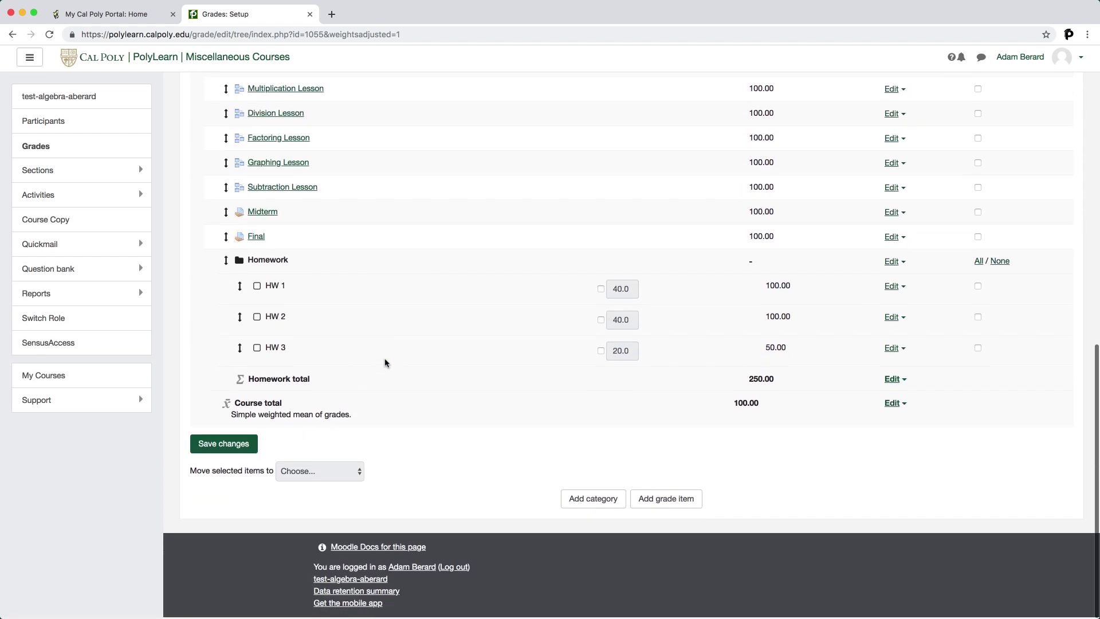
left_click(593, 498)
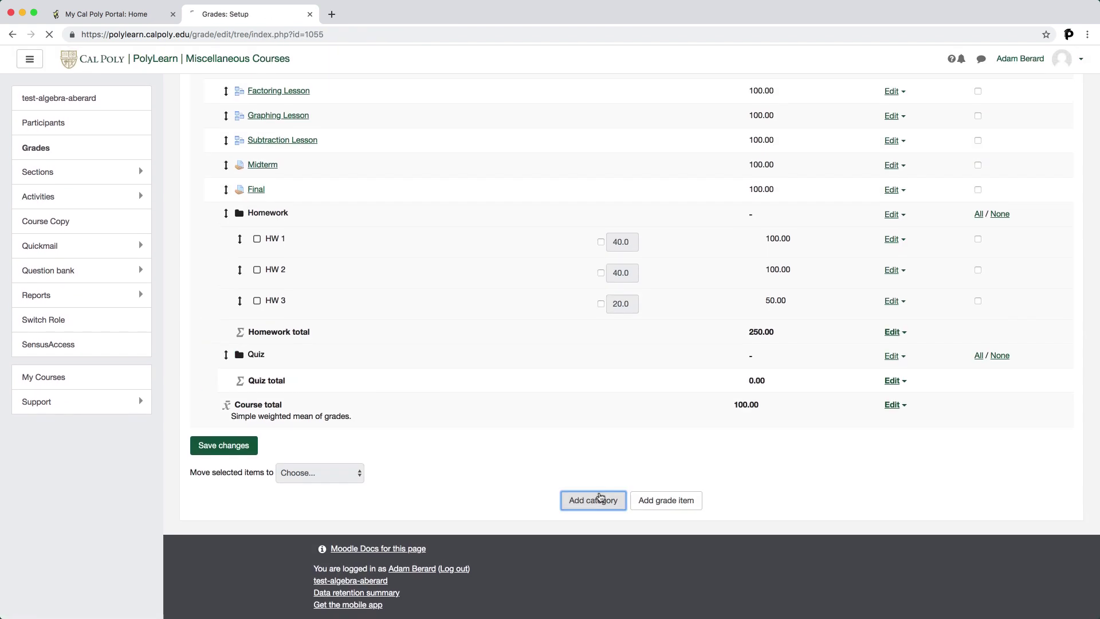
left_click(594, 498)
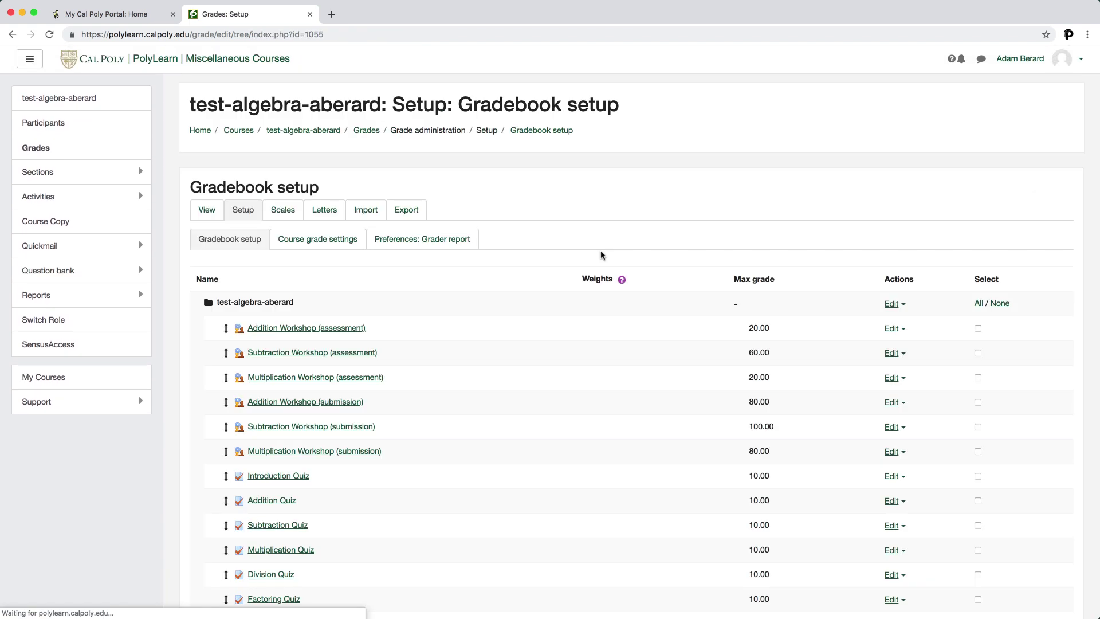
- Move the quizzes, lessons and workshop items into their matching Quiz, Lessons and Workshops categories
scroll(908, 284, "down", 15)
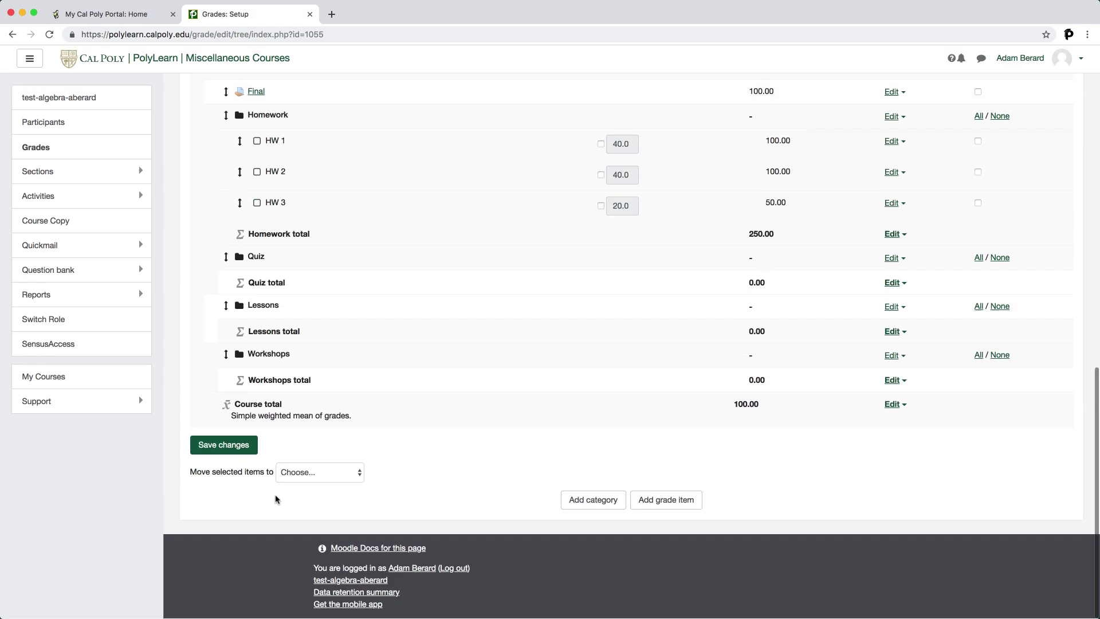
left_click(983, 359)
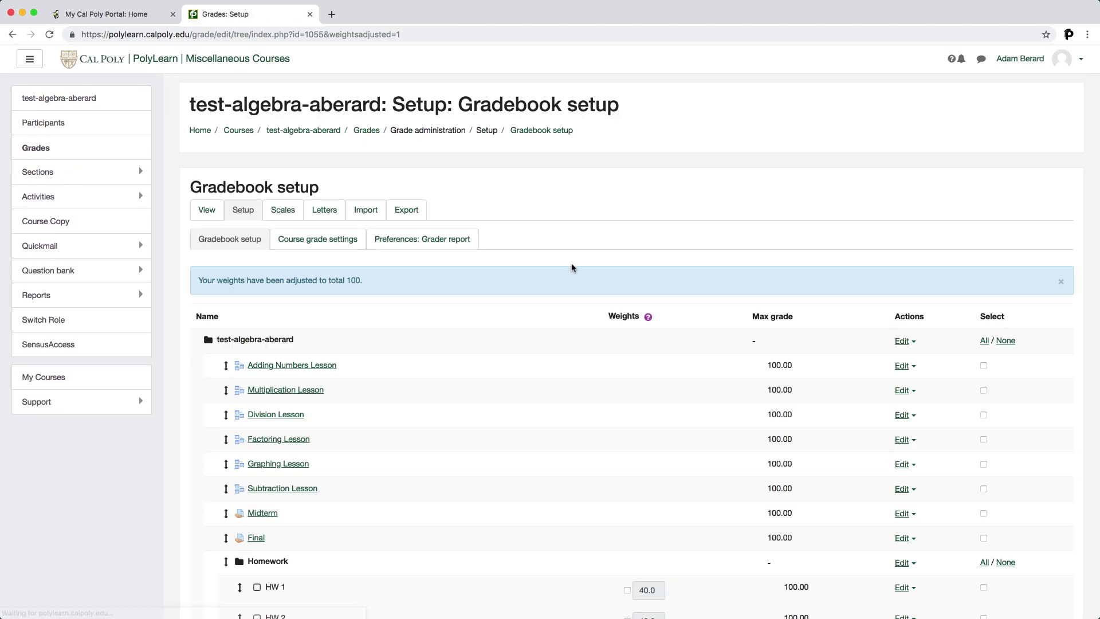
scroll(983, 258, "down", 2)
left_click(983, 232)
left_click(983, 256)
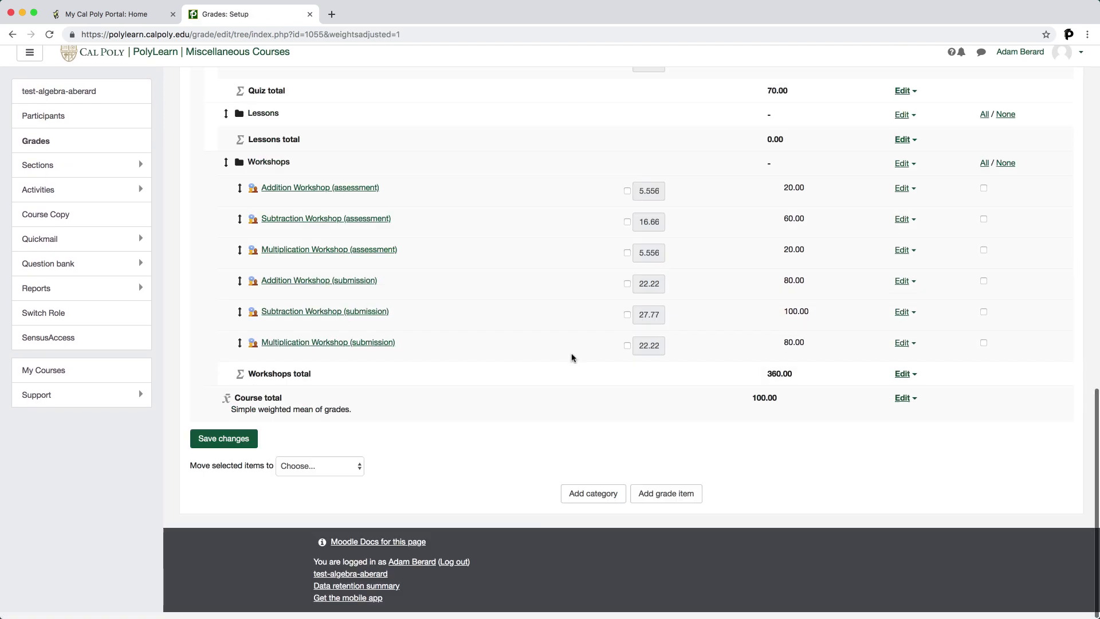
left_click(281, 467)
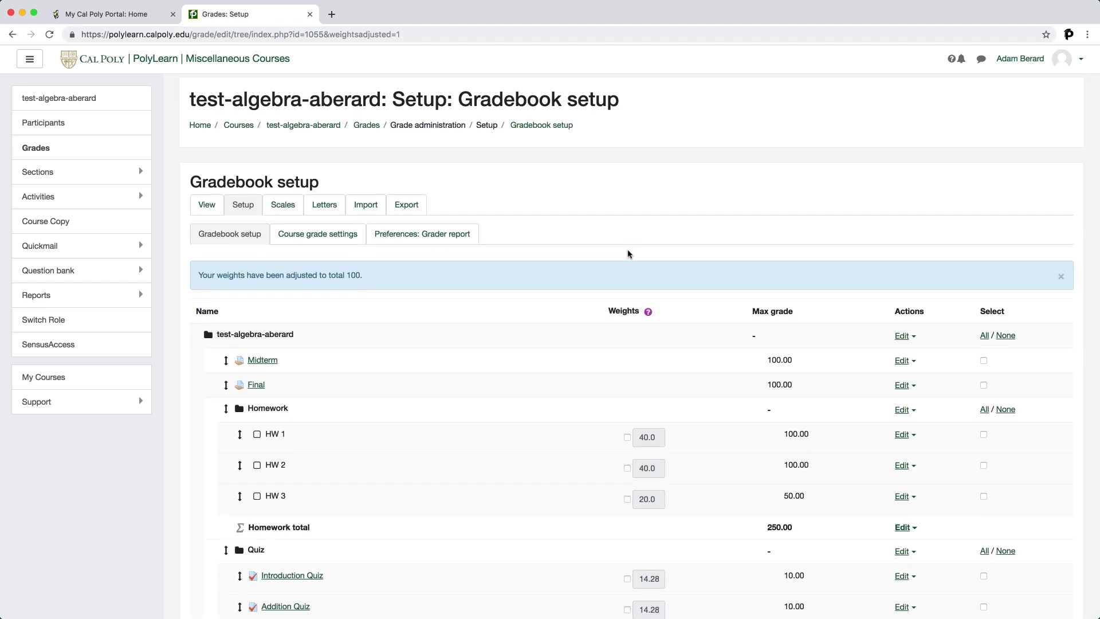
- Review how the grade items are grouped under the Homework, Quiz, Lessons and Workshops categories
scroll(628, 254, "down", 3)
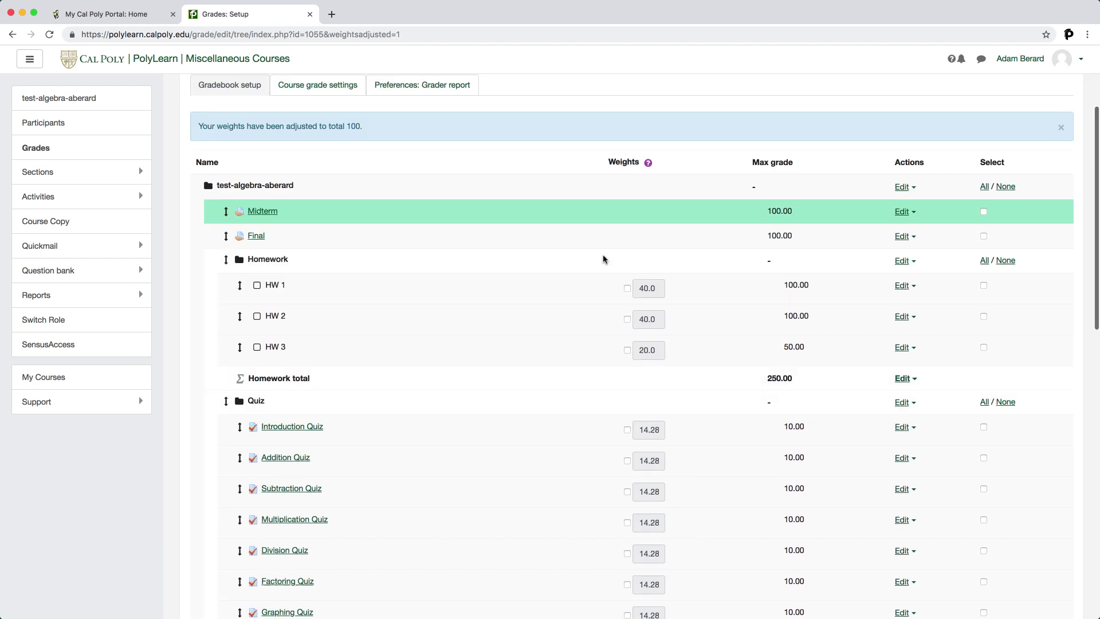
scroll(286, 215, "down", 2)
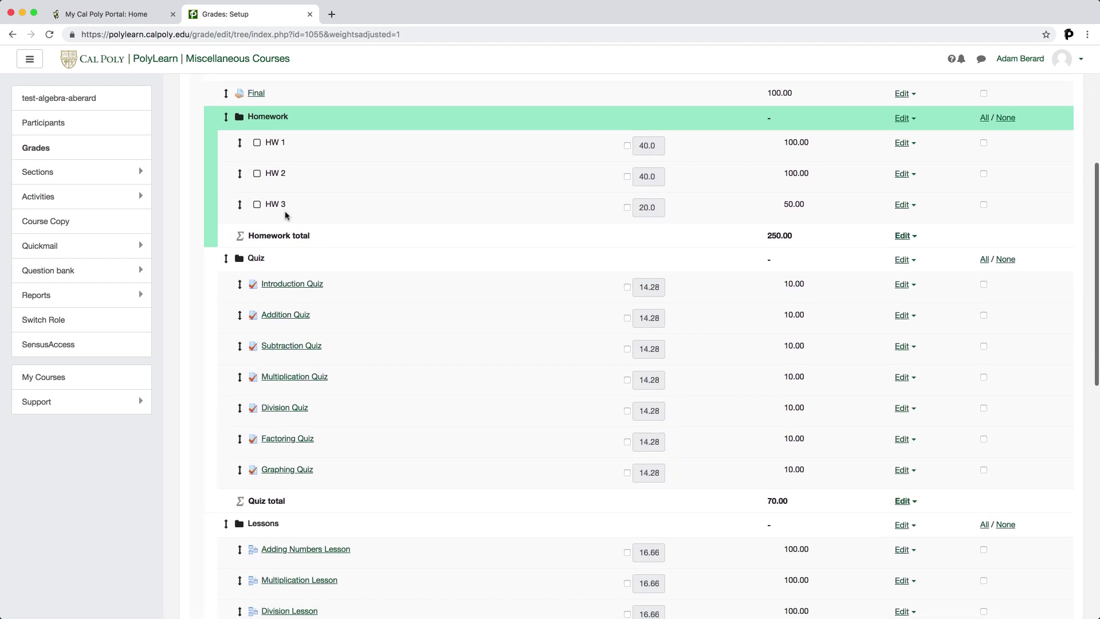
scroll(304, 260, "down", 6)
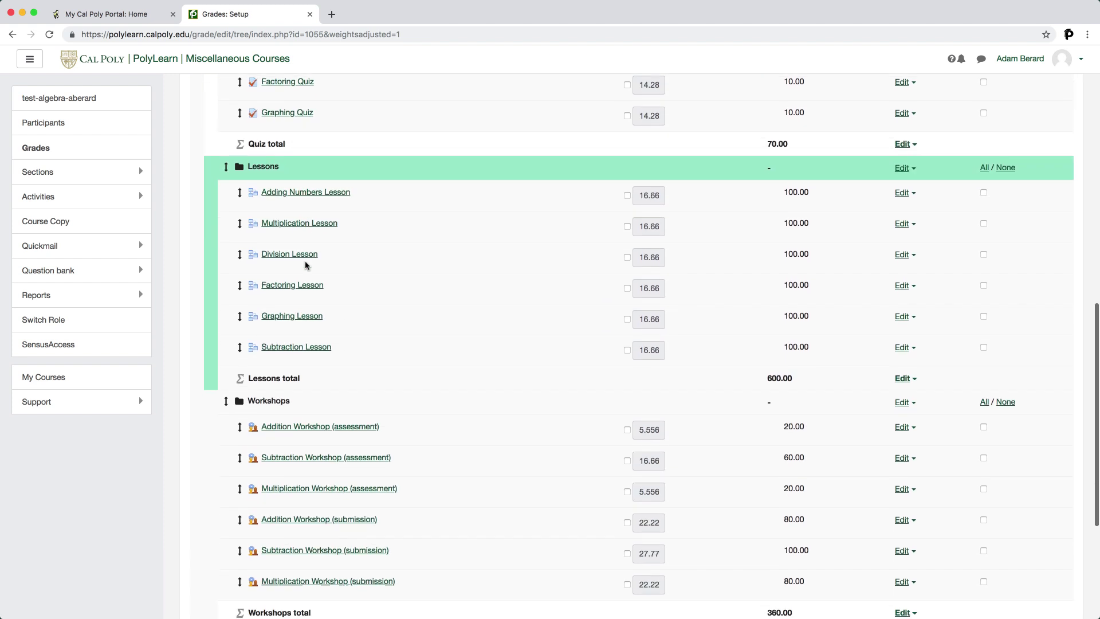
scroll(286, 264, "up", 12)
scroll(313, 287, "down", 2)
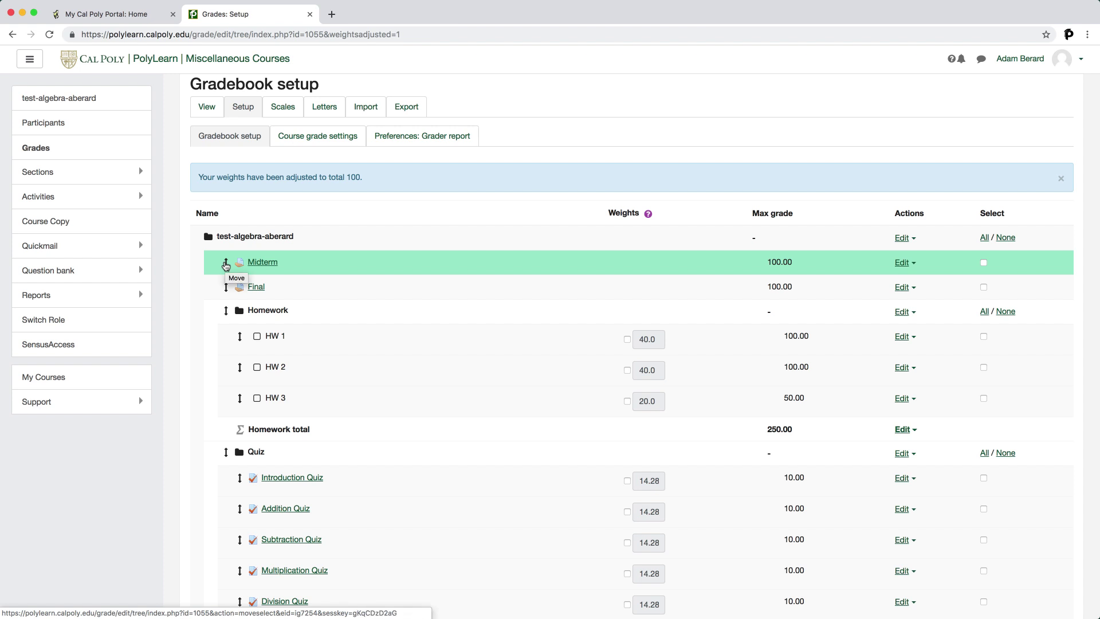
- Move the Midterm and then the Final to the end of the course grade list, below the Workshops category
left_click(225, 264)
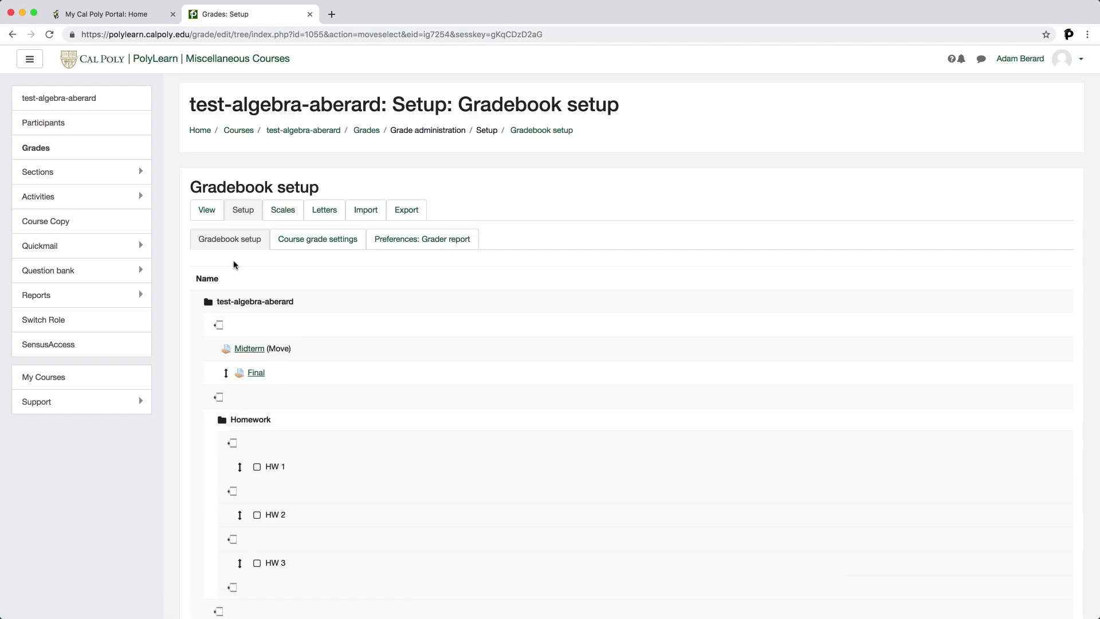
scroll(220, 366, "down", 20)
left_click(216, 466)
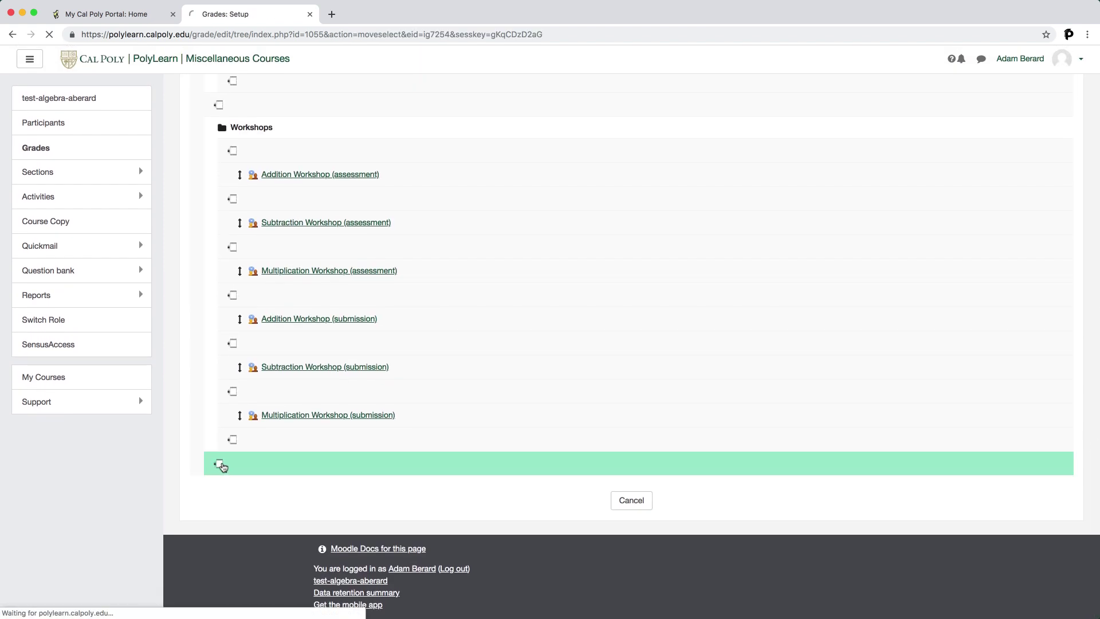
left_click(226, 328)
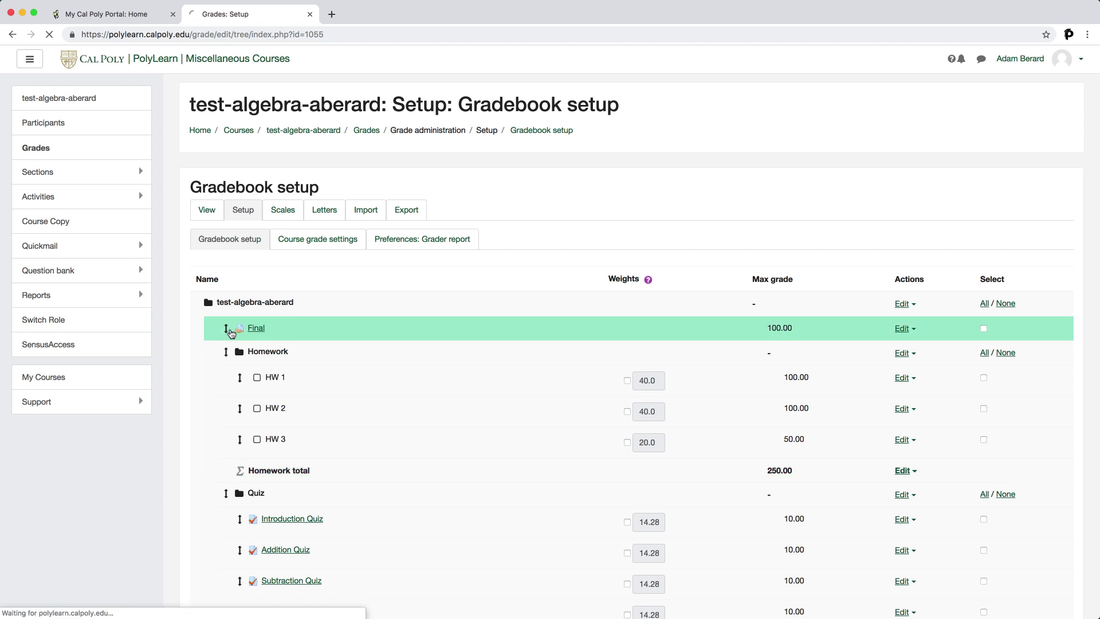
scroll(231, 333, "down", 20)
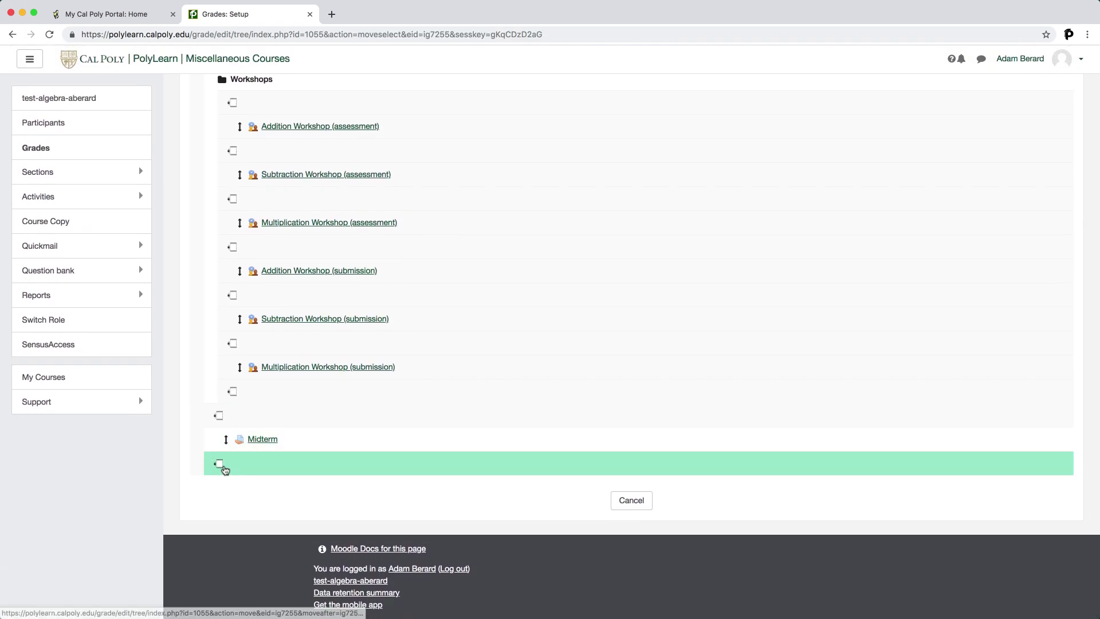
left_click(224, 467)
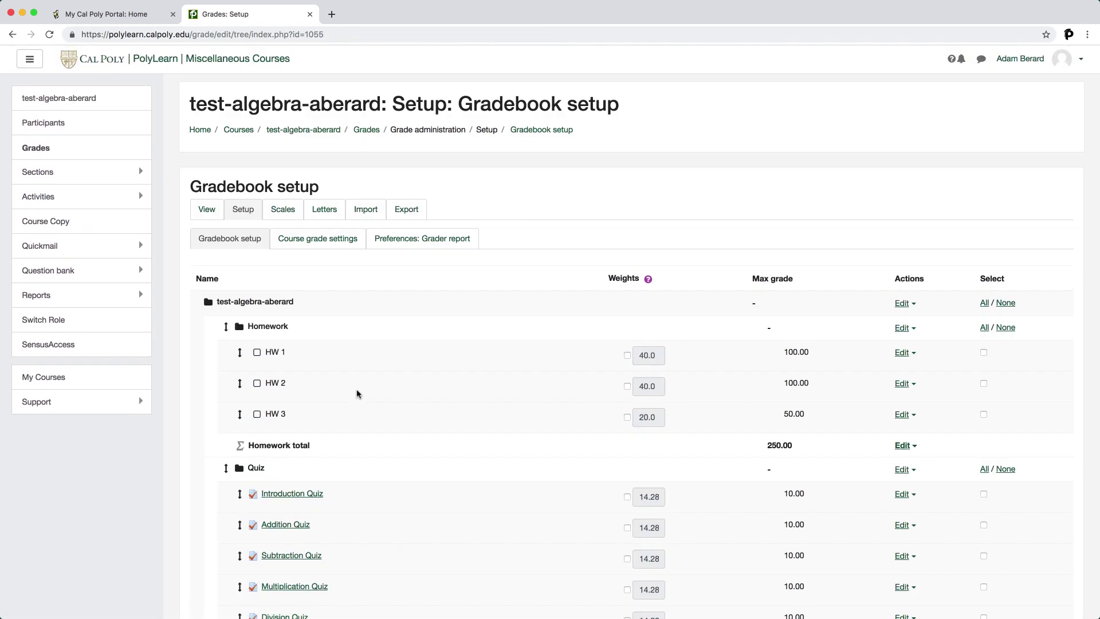
- Change the aggregation of the top-level course category to Natural, save it and continue past the grade recalculation
scroll(358, 393, "down", 2)
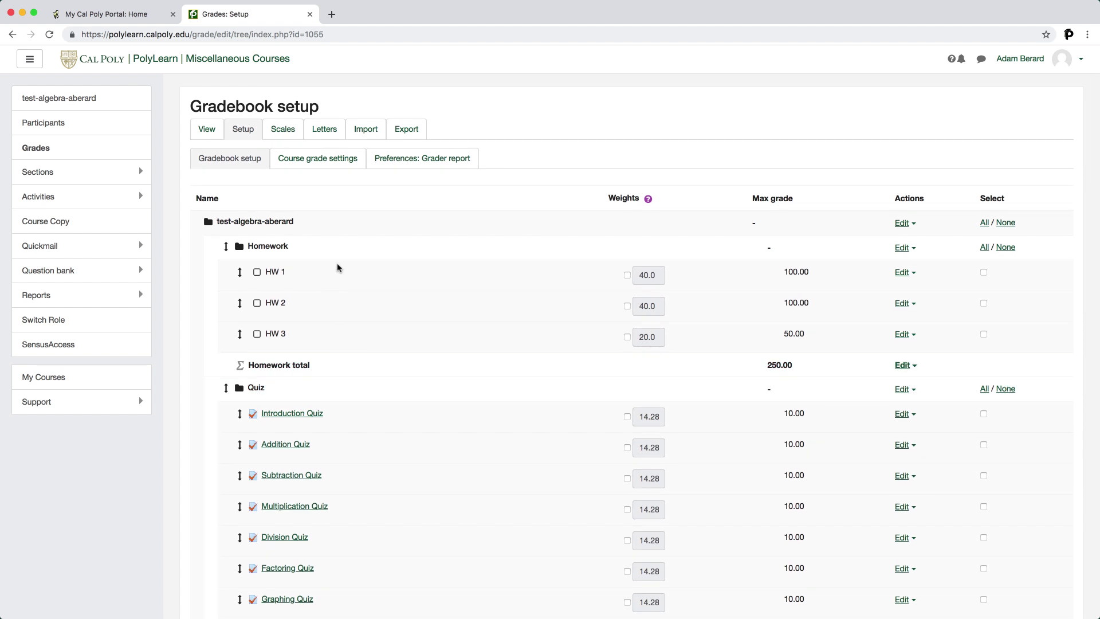
scroll(358, 252, "down", 3)
scroll(361, 263, "down", 6)
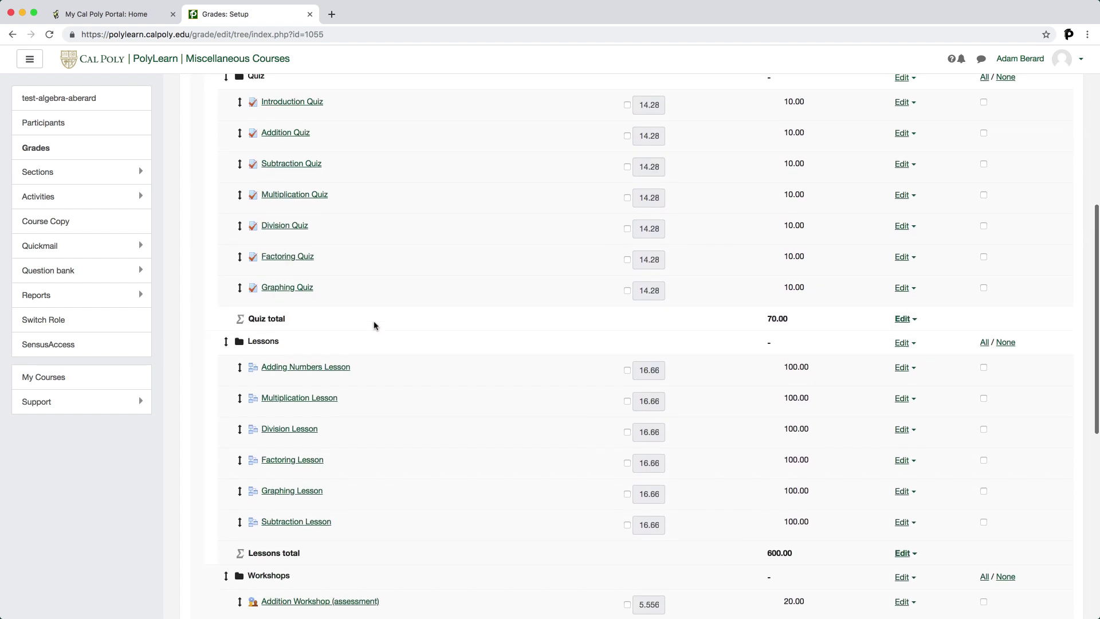
scroll(361, 335, "down", 4)
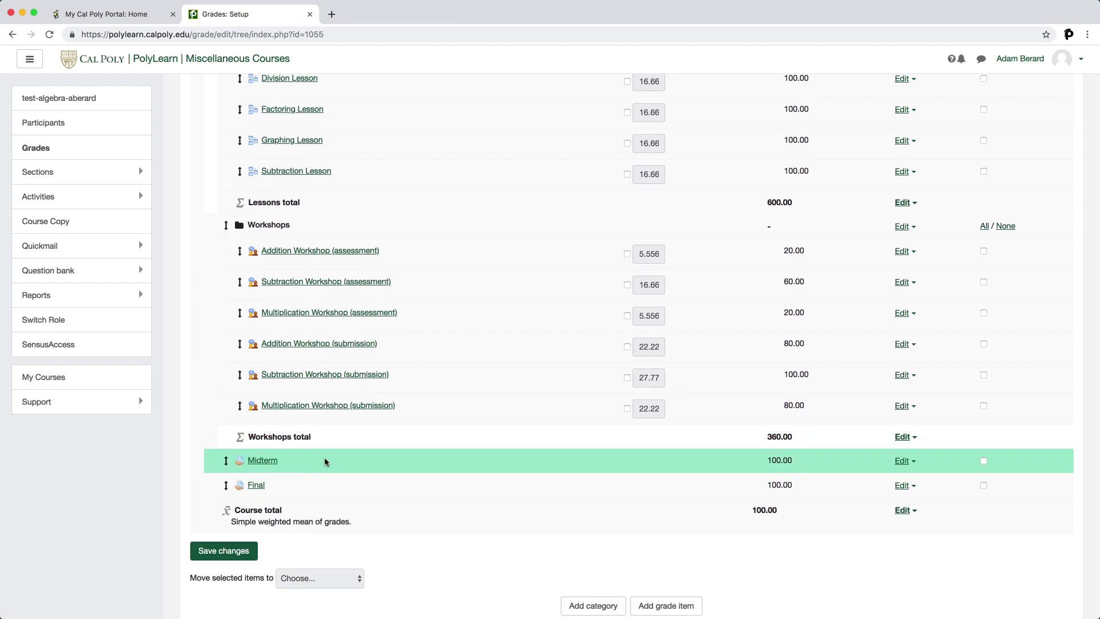
scroll(386, 427, "up", 4)
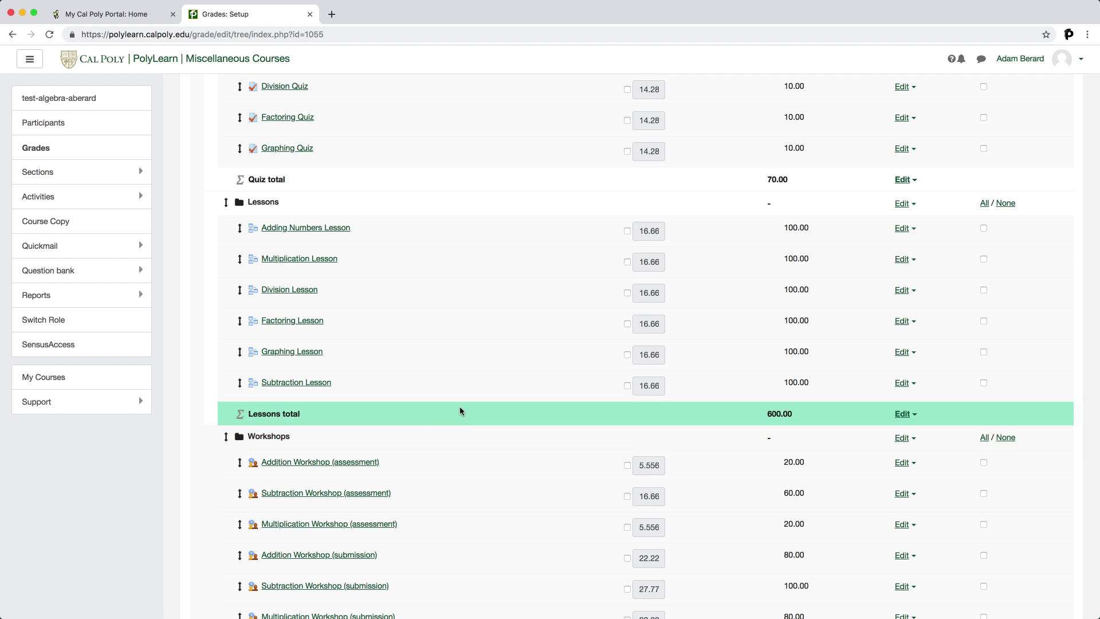
scroll(502, 389, "up", 8)
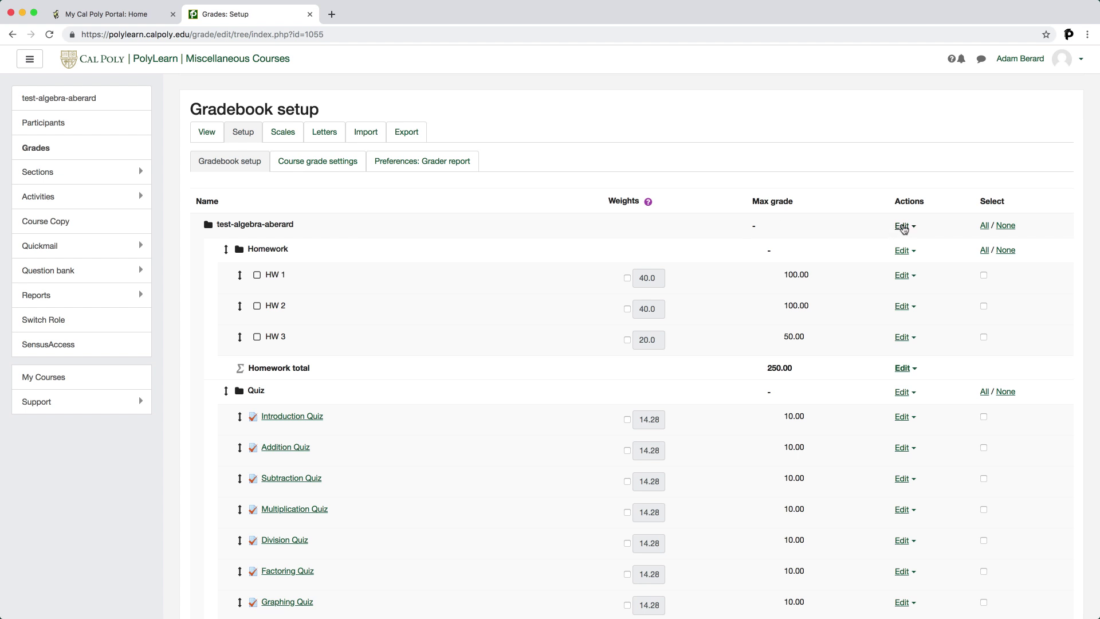
left_click(902, 226)
left_click(883, 248)
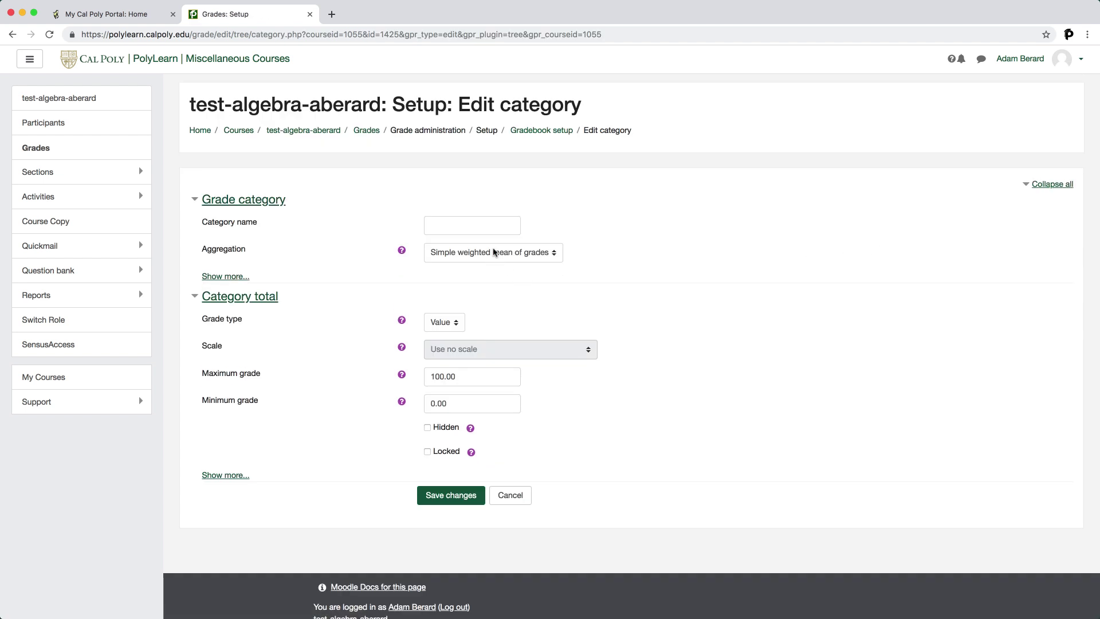
left_click(494, 253)
left_click(496, 266)
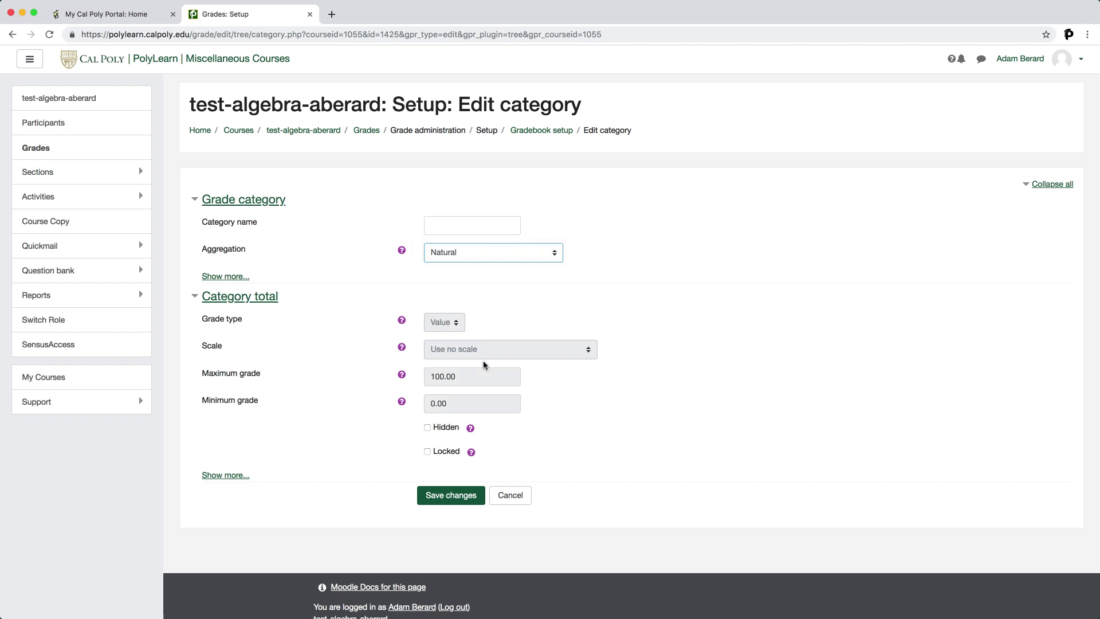
left_click(460, 495)
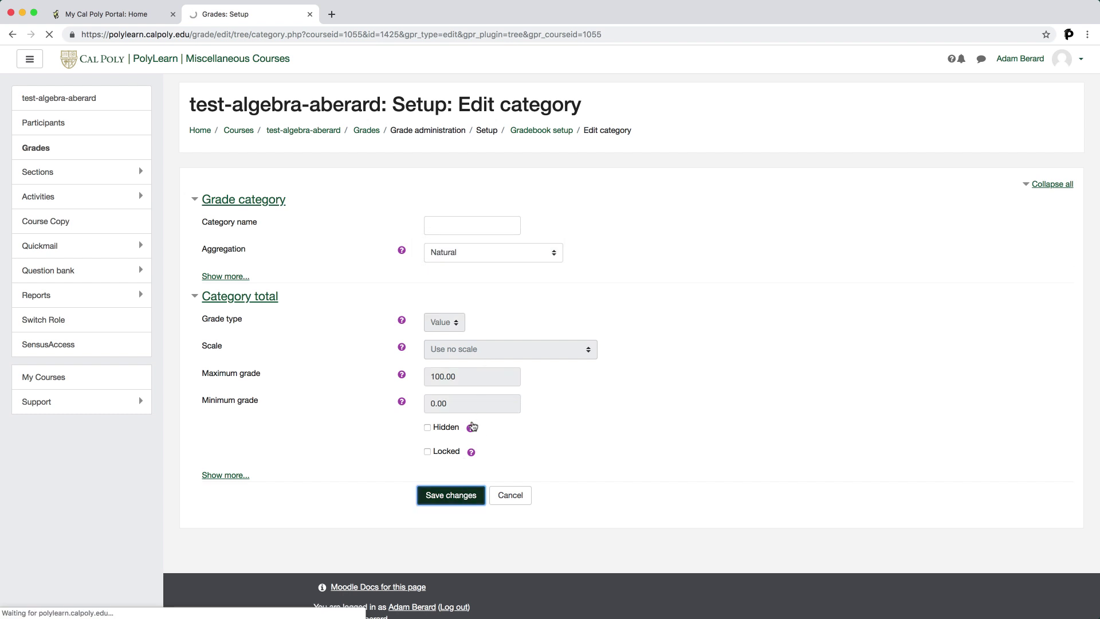
left_click(624, 258)
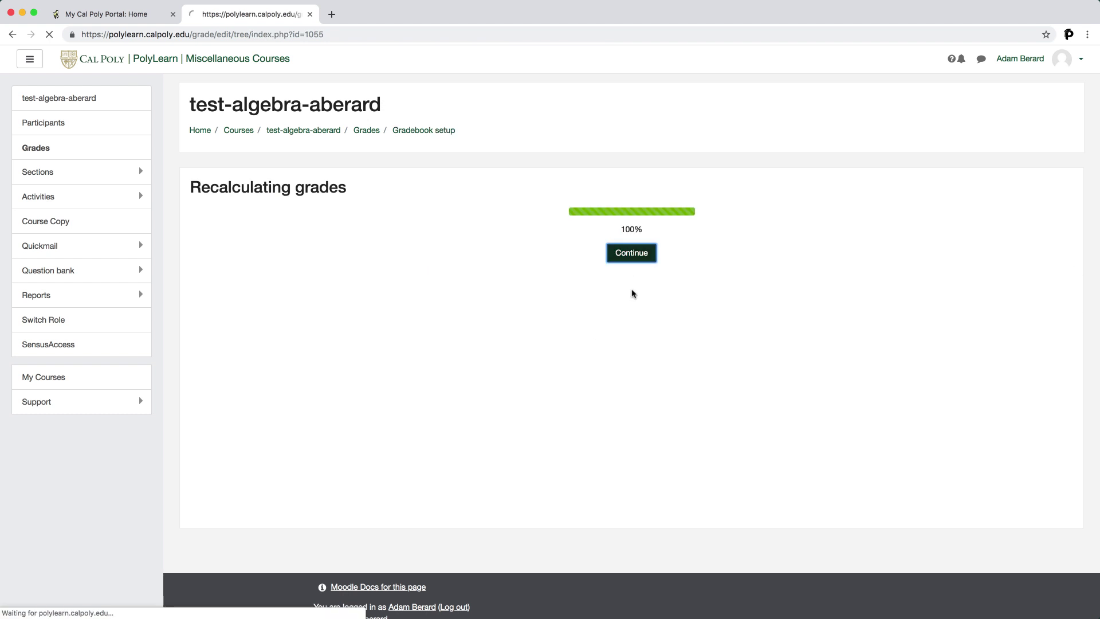
- Check how the category weights are derived by calculating the Homework total's share of the course total as 250/1480
scroll(626, 256, "down", 2)
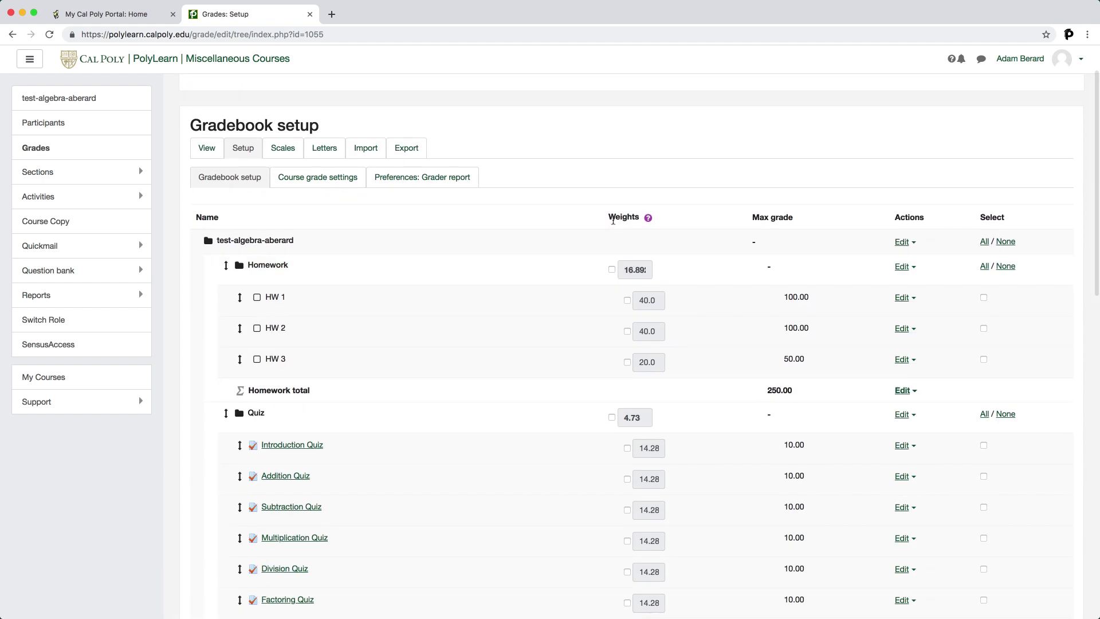
scroll(616, 229, "down", 5)
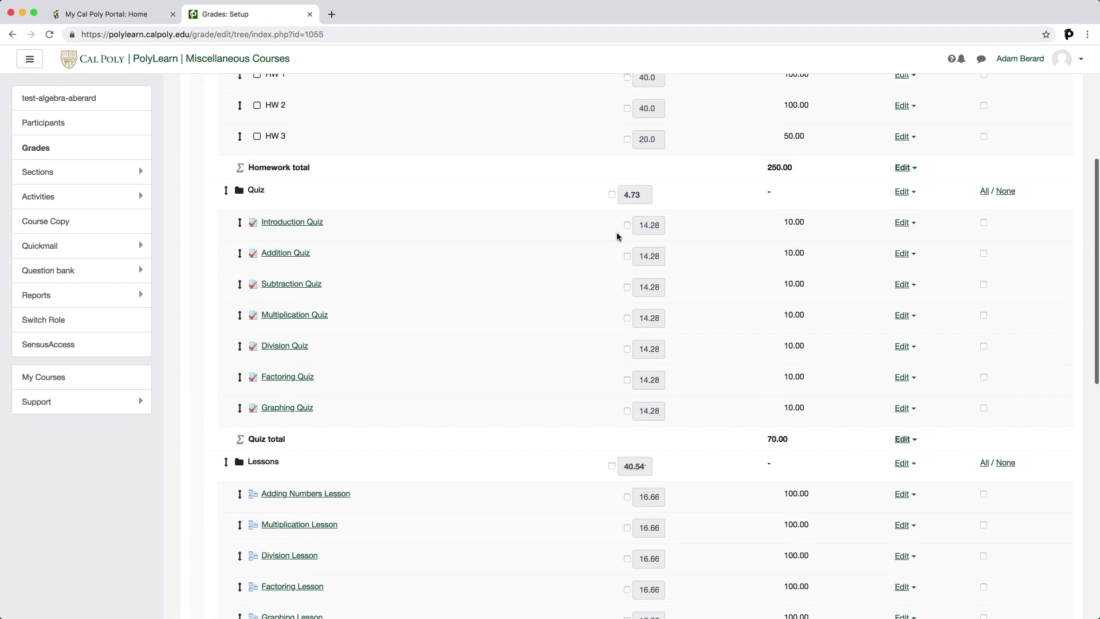
scroll(617, 235, "up", 4)
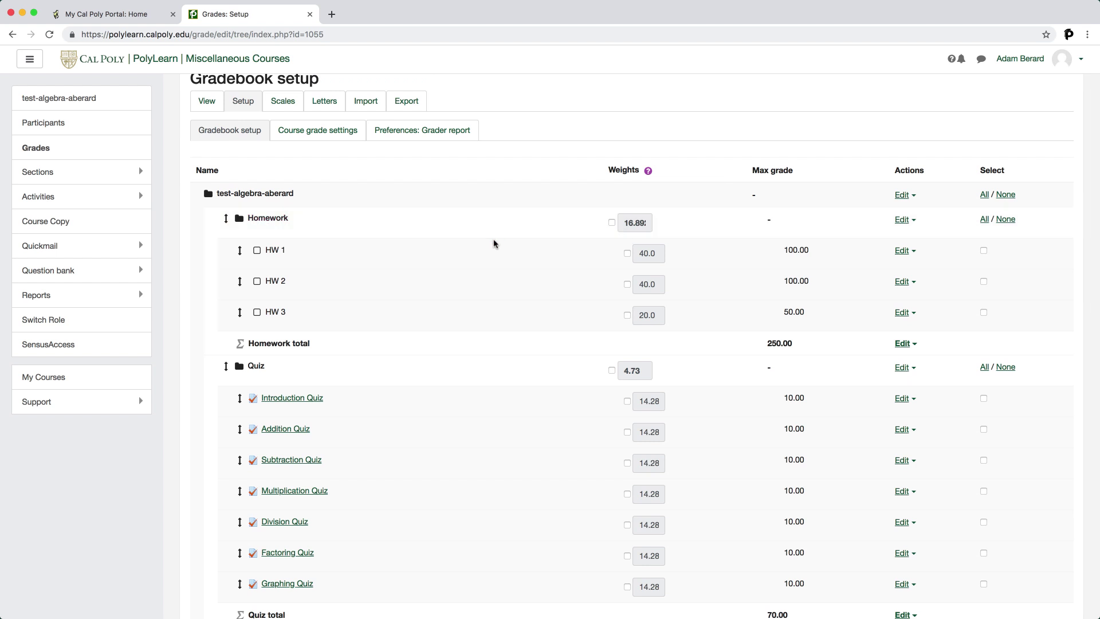
scroll(495, 241, "down", 1)
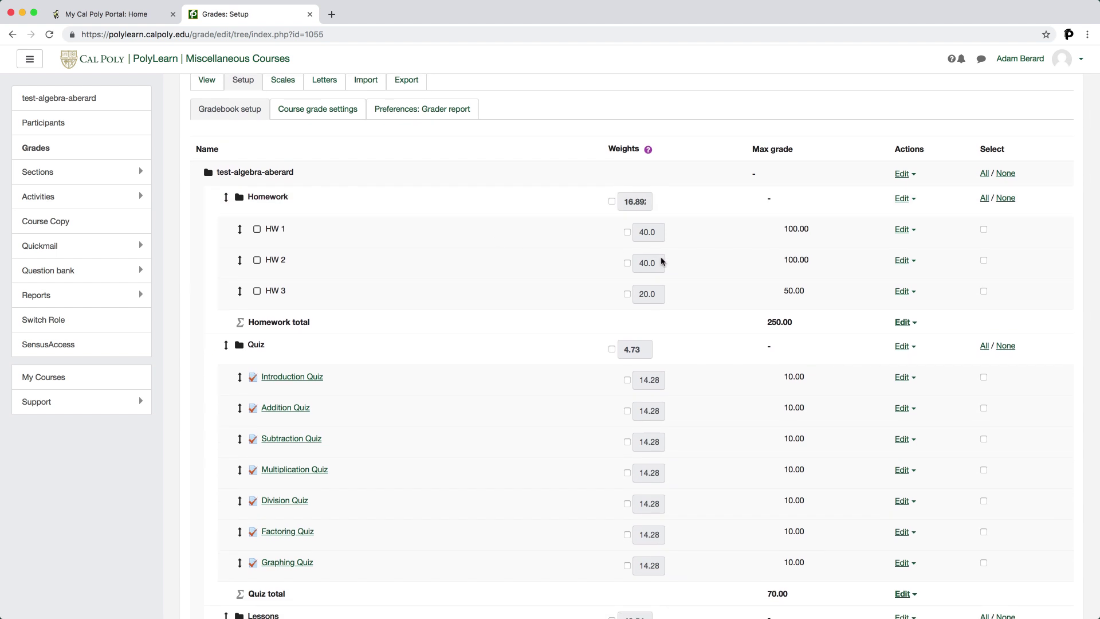
left_click_drag(791, 322, 762, 325)
scroll(748, 324, "down", 15)
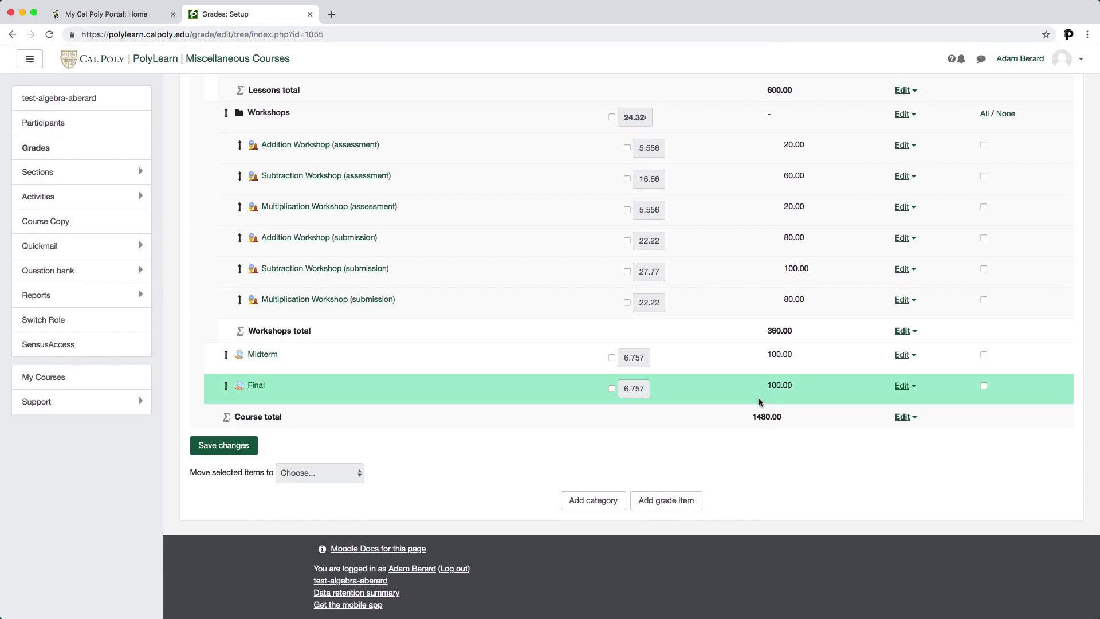
scroll(776, 344, "up", 15)
key("super+space")
type("2")
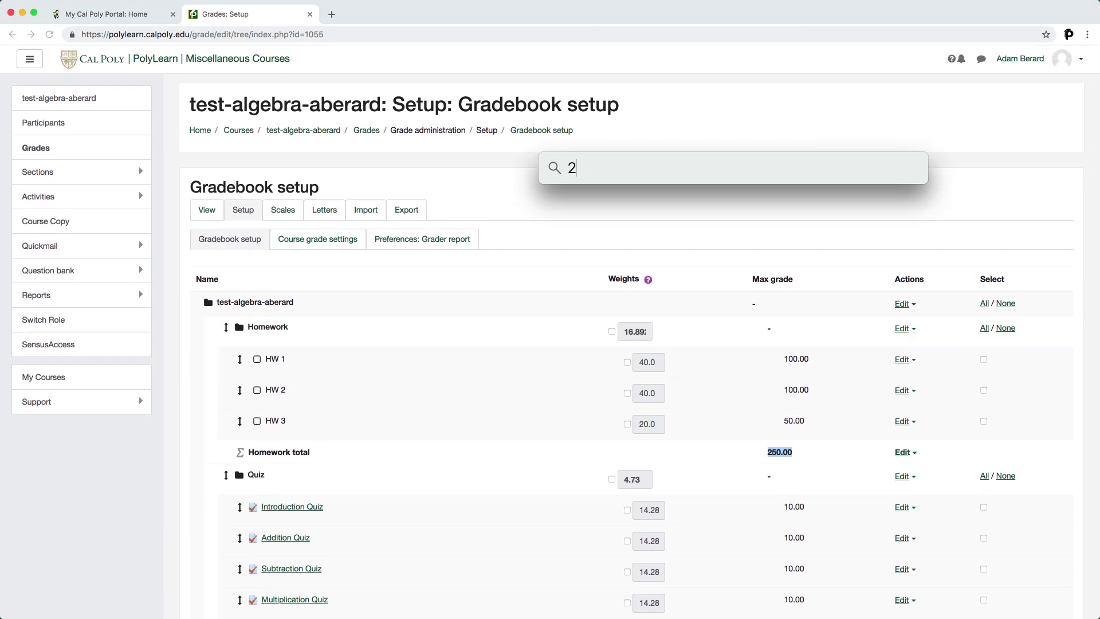
type("50/1480")
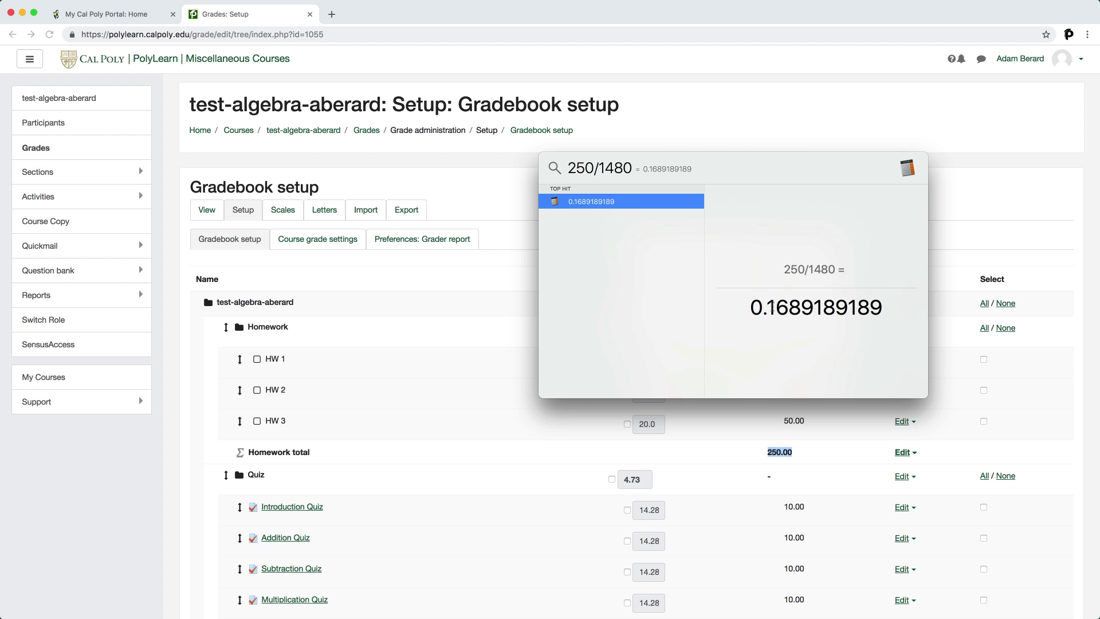
key("Escape")
left_click(650, 322)
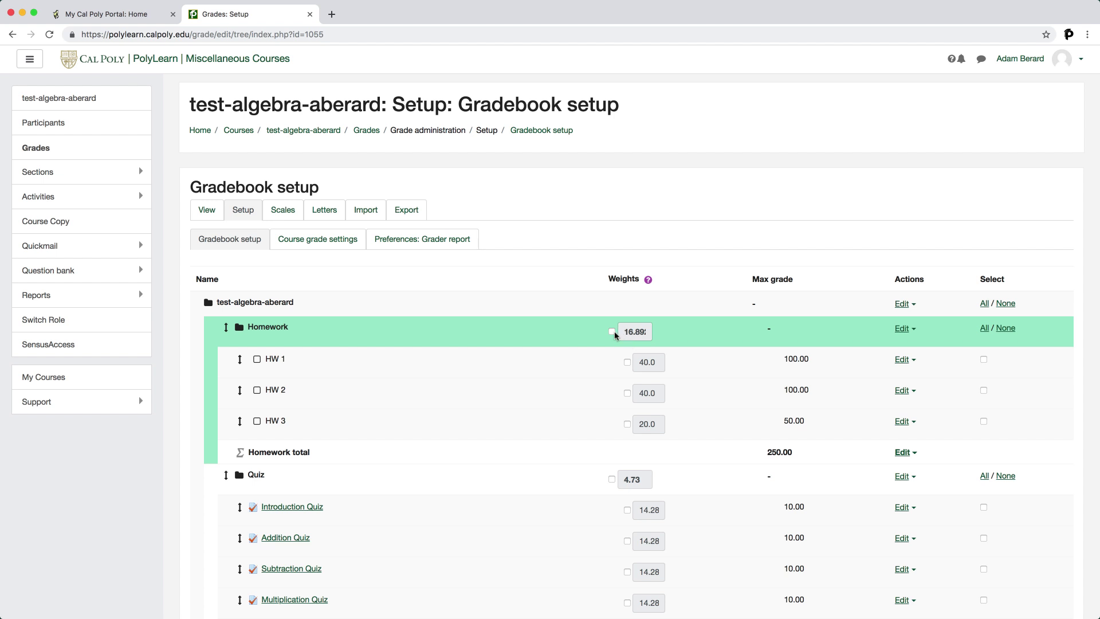
- Override the Homework category's weight with 10, save it and continue past the grade recalculation
left_click(611, 331)
key("super+a")
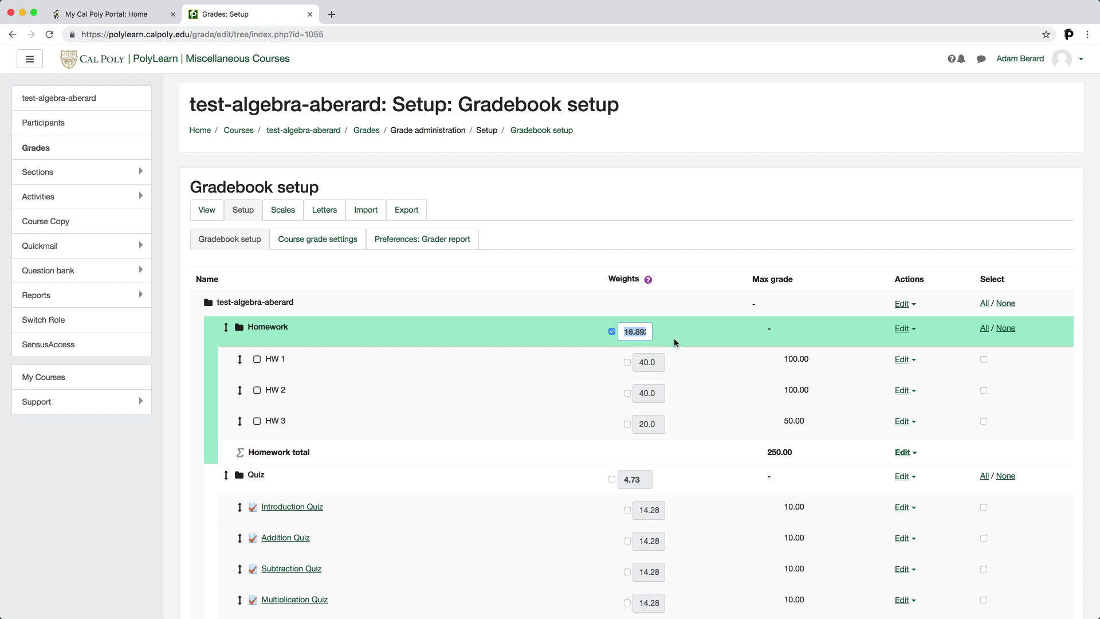
type("10")
key("Return")
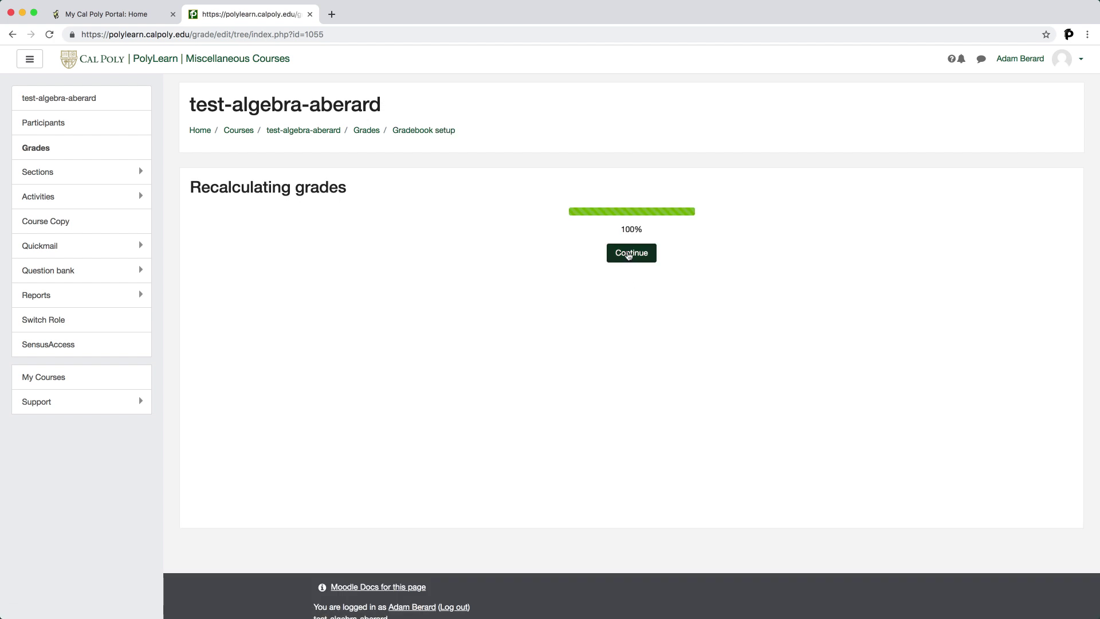
left_click(628, 256)
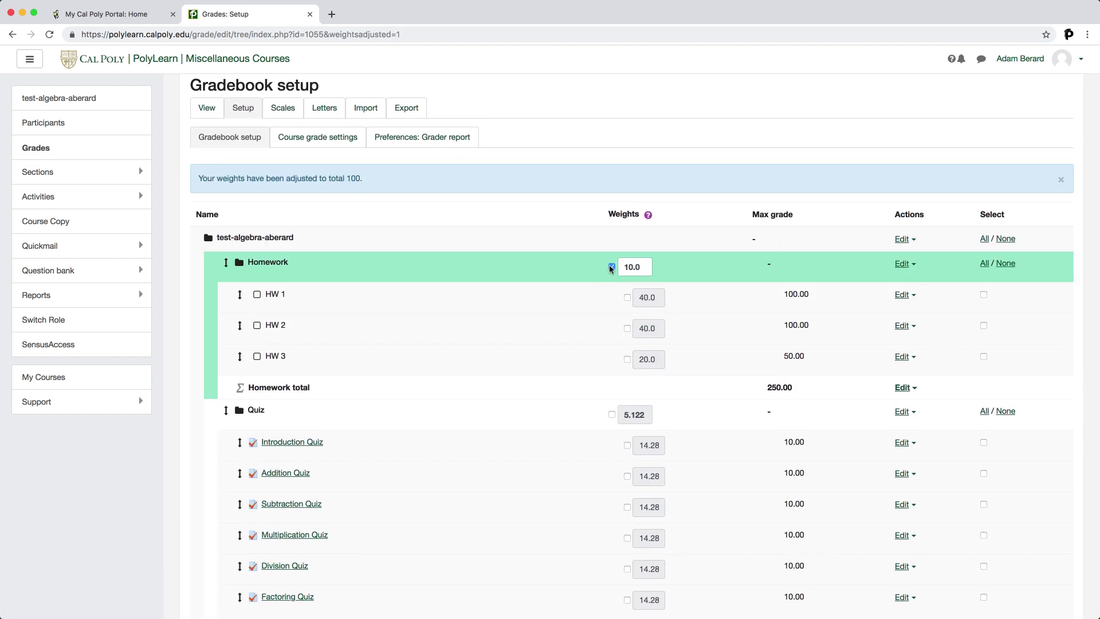
- Override the Quiz category's weight with 20, save it and continue past the grade recalculation
scroll(610, 268, "down", 1)
scroll(610, 268, "down", 2)
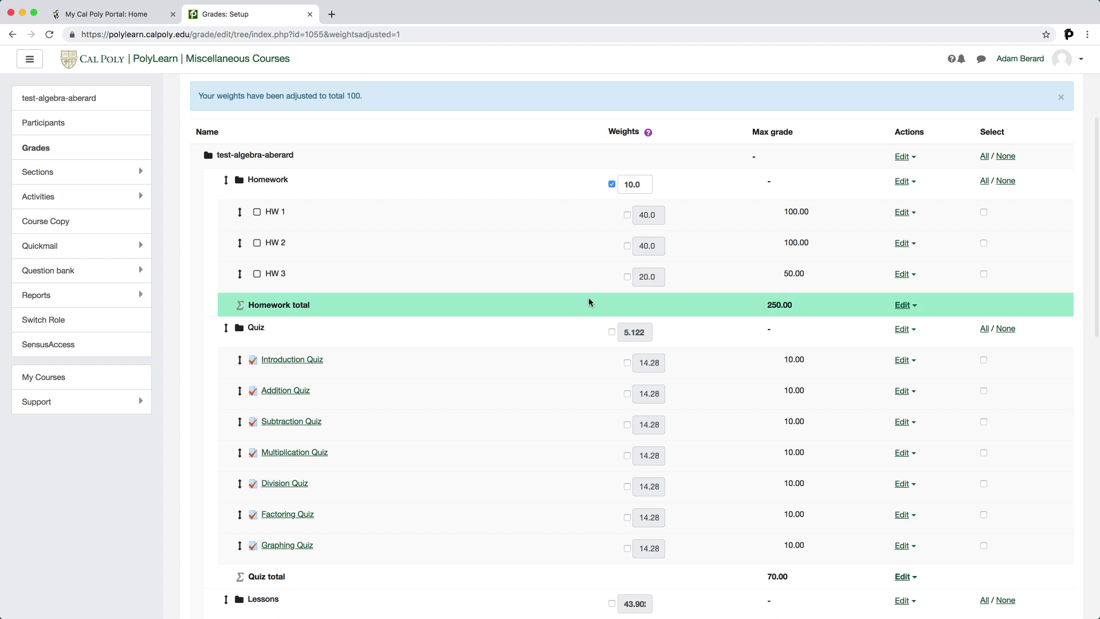
left_click(611, 332)
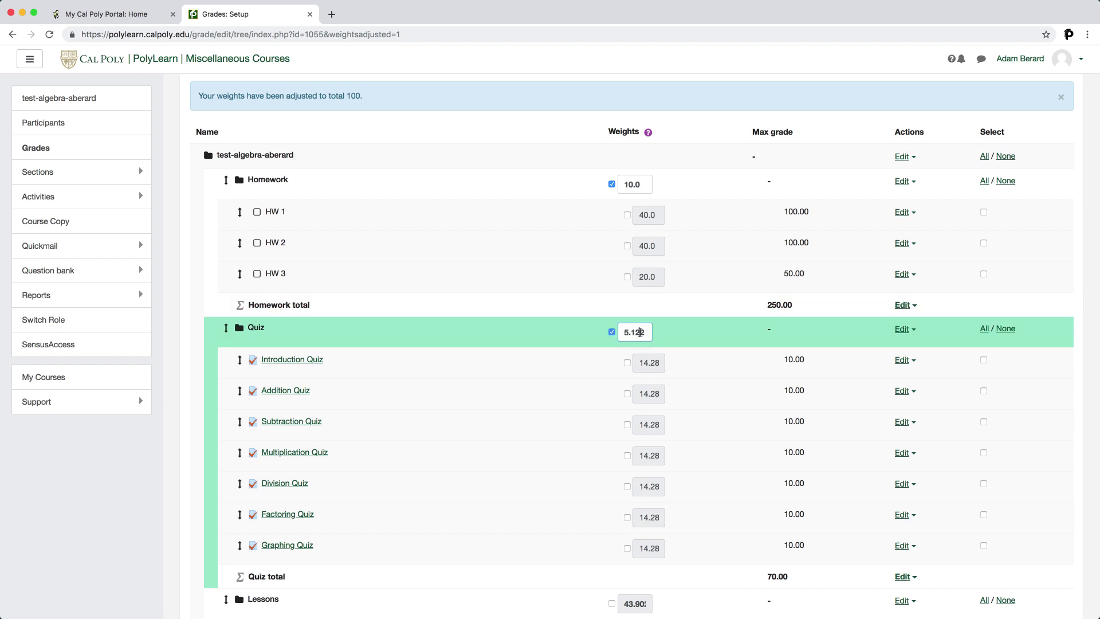
double_click(639, 333)
type("20")
key("Return")
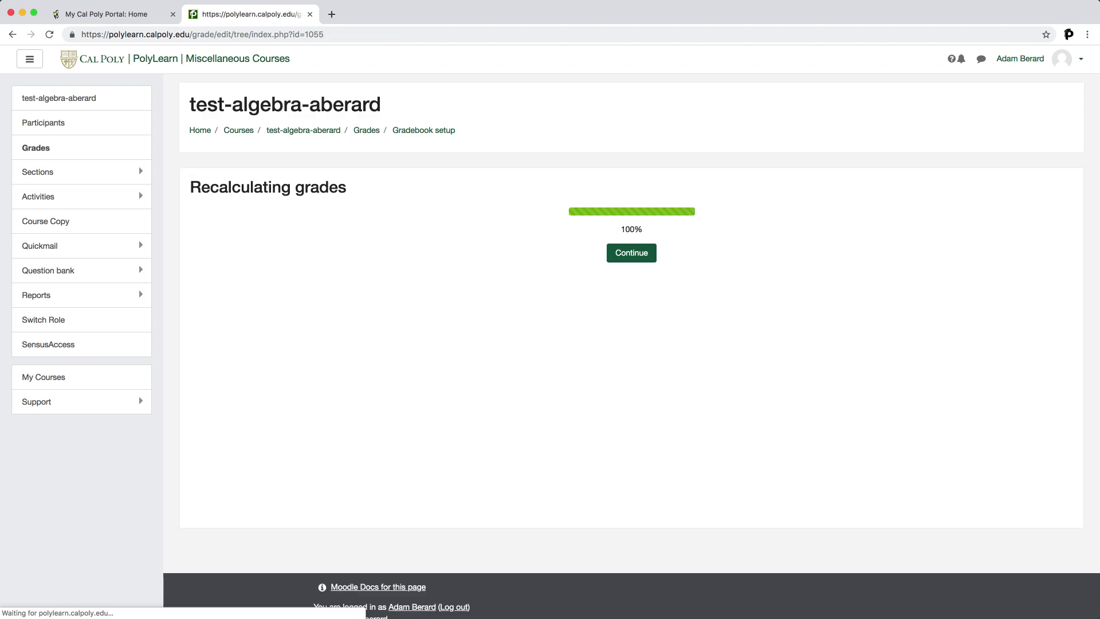
left_click(630, 254)
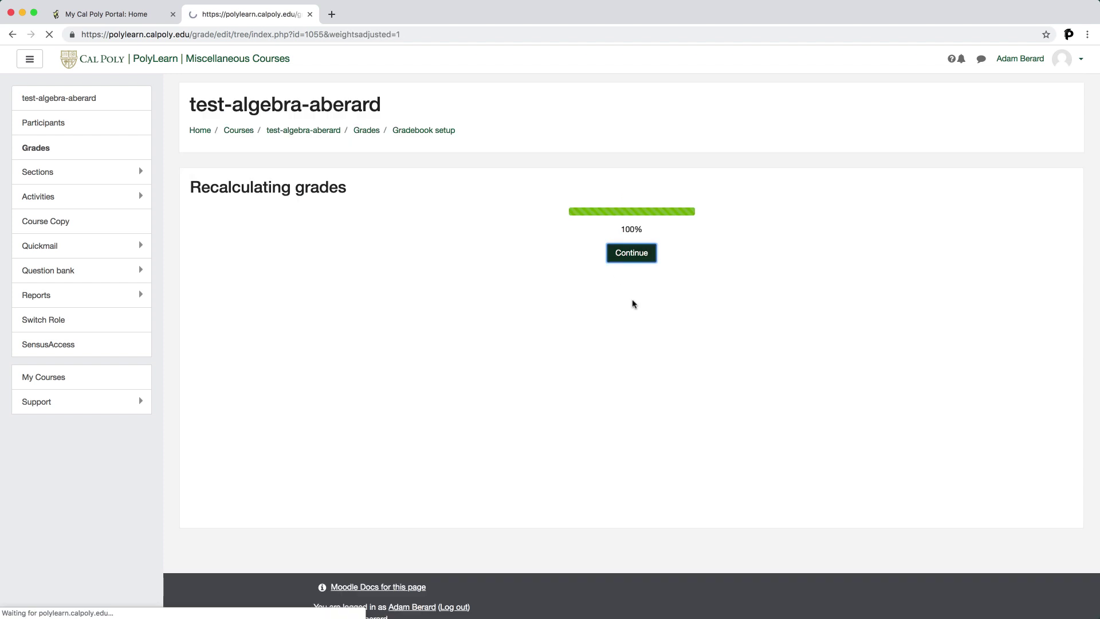
- Override the Lessons category's weight with 5, save it and continue past the grade recalculation
scroll(633, 304, "down", 8)
left_click(611, 390)
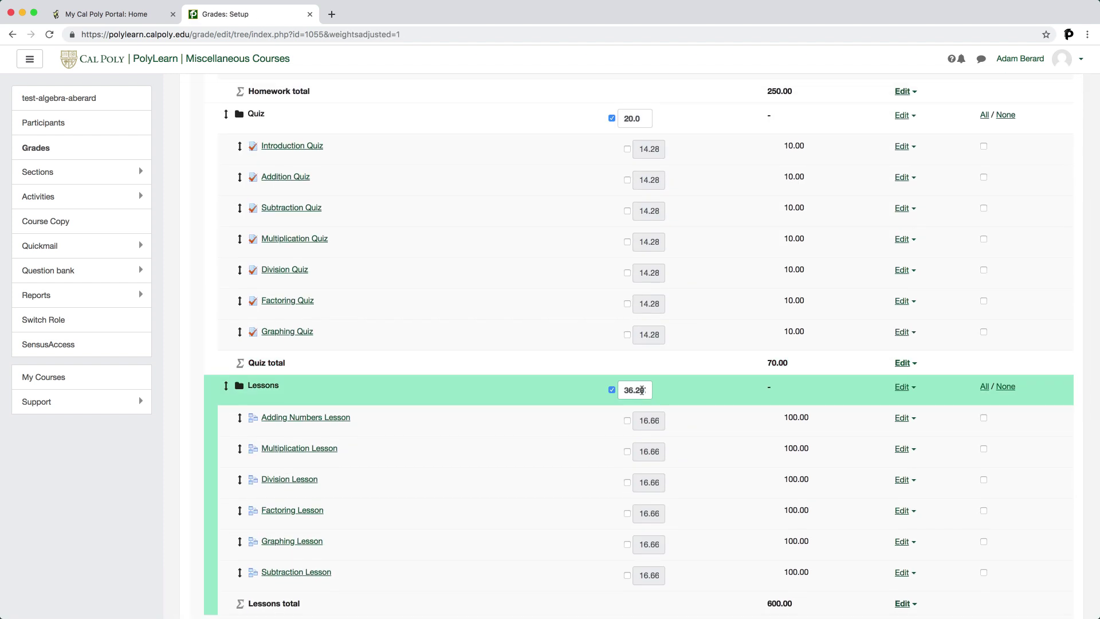
double_click(641, 390)
type("5")
key("Return")
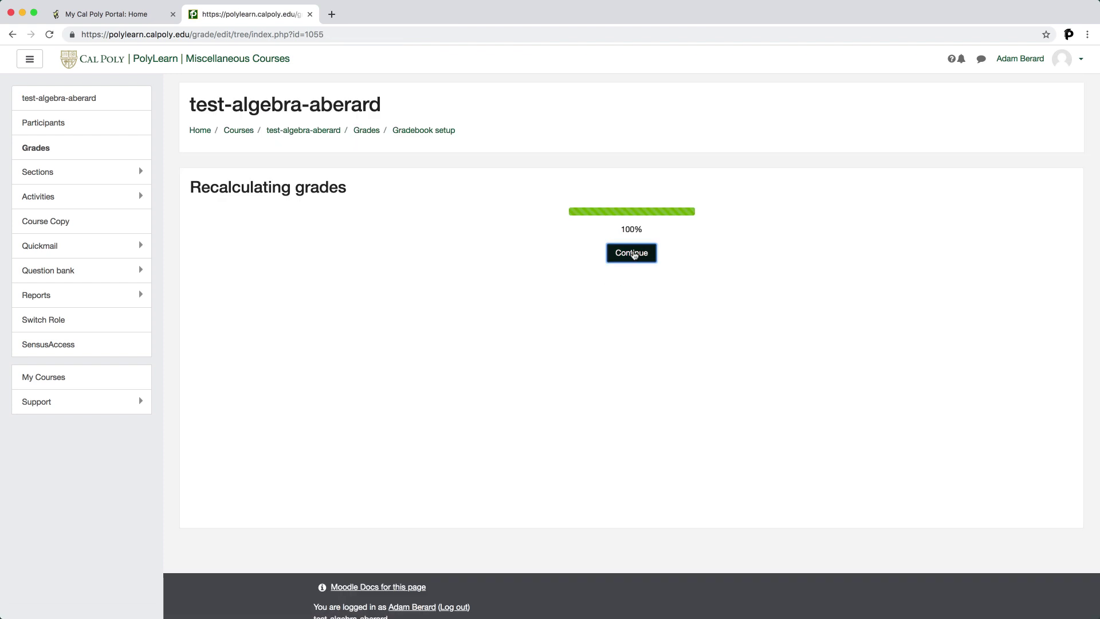
left_click(631, 253)
- Override the Workshops category's weight with 15, save it and continue past the grade recalculation
scroll(615, 293, "down", 15)
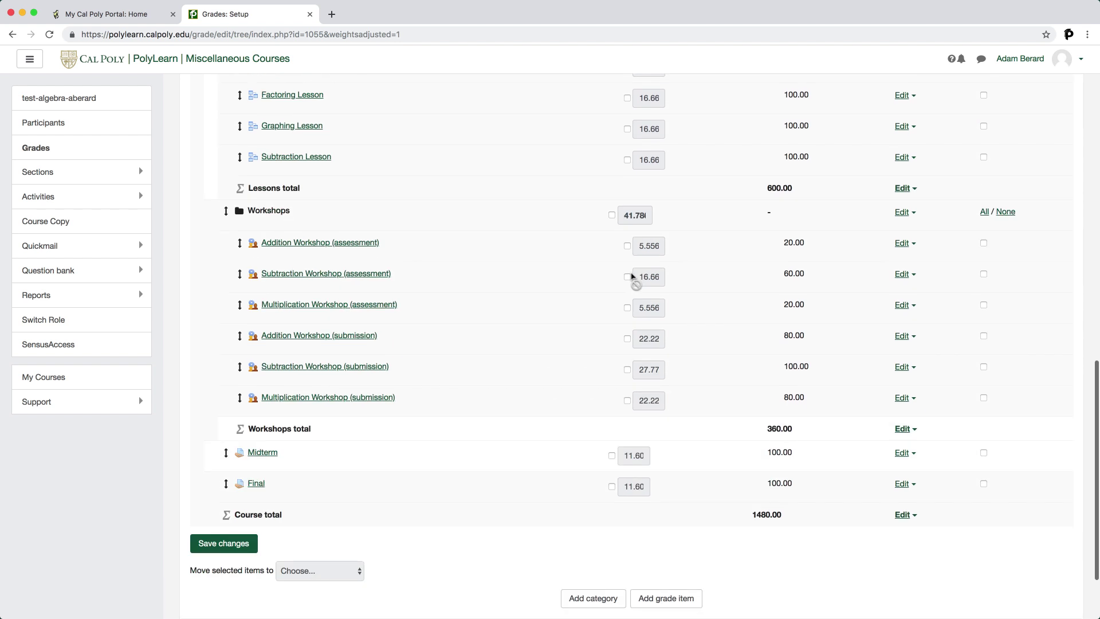
left_click(611, 216)
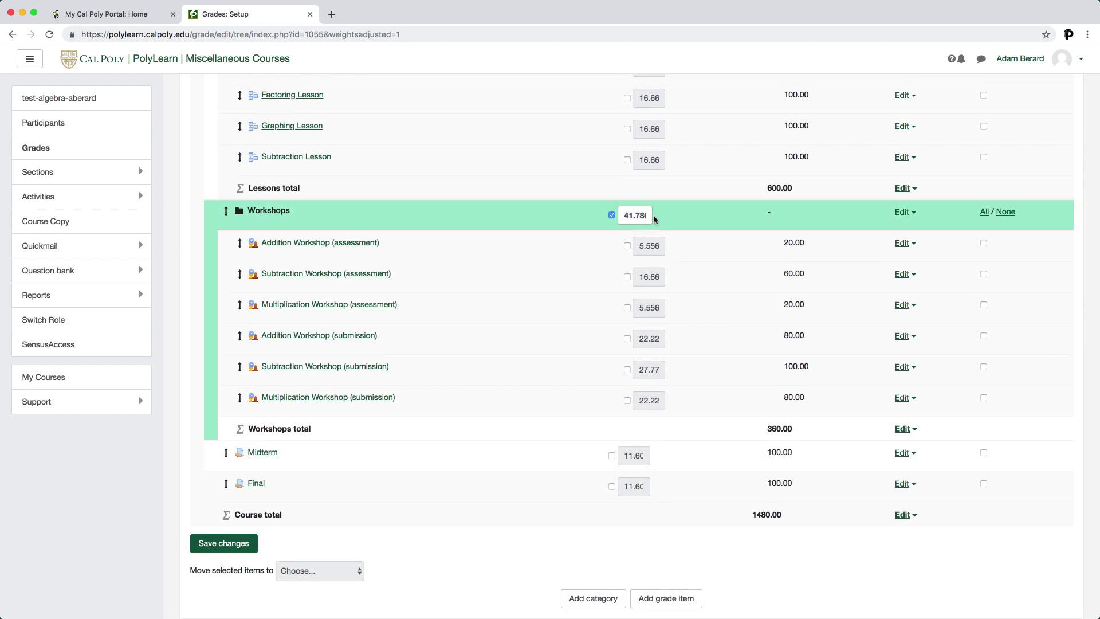
double_click(635, 215)
type("15")
key("Return")
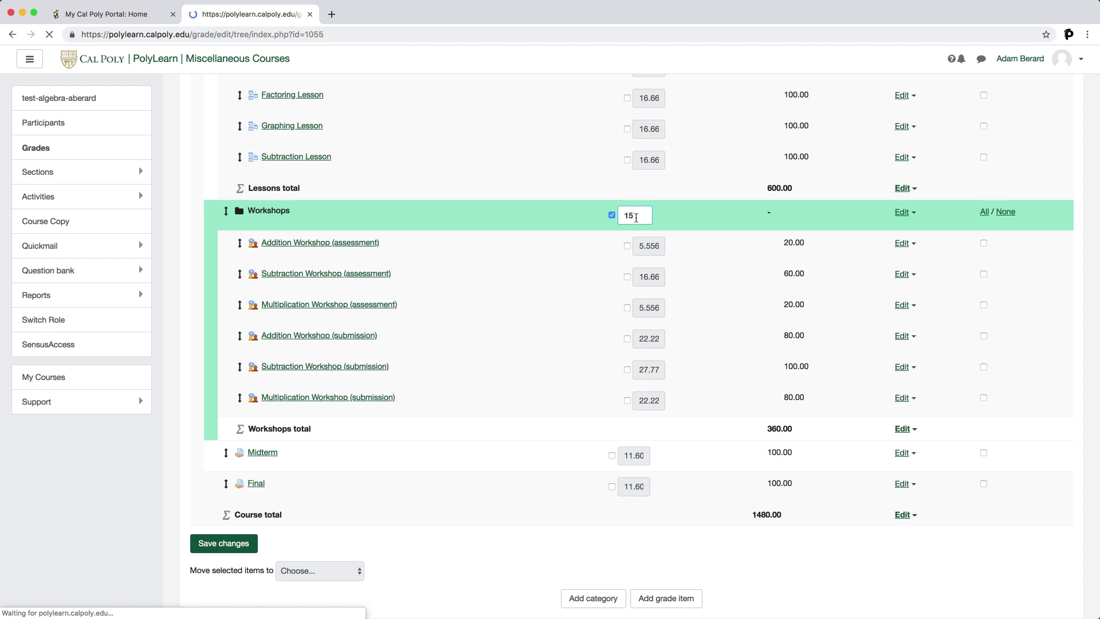
left_click(635, 256)
scroll(634, 258, "down", 15)
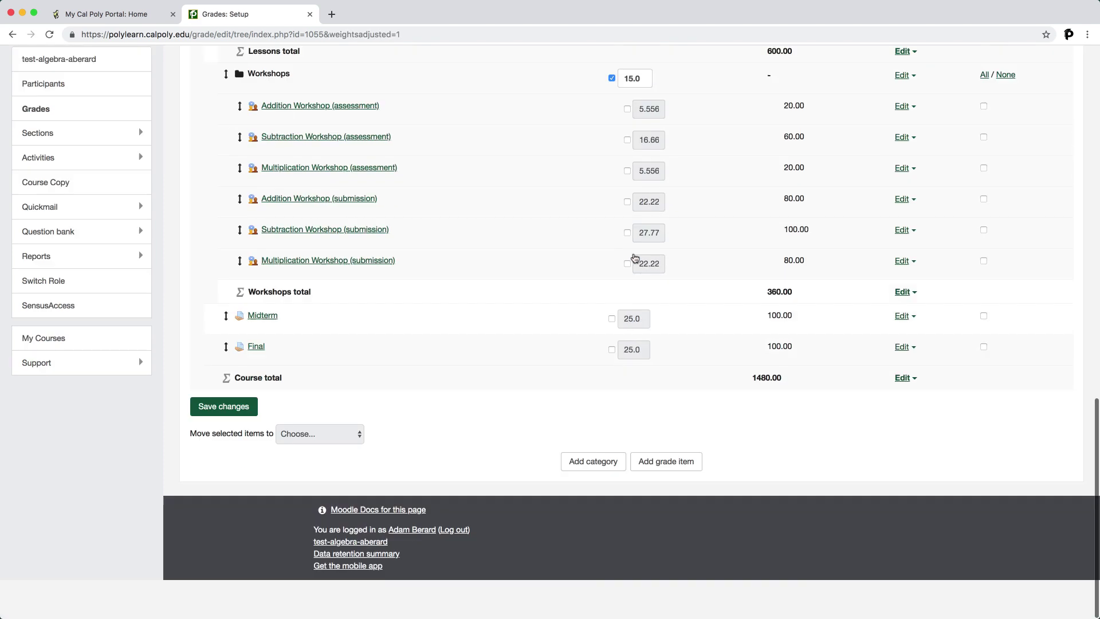
- Override the Midterm's weight with 20, save it and continue past the grade recalculation
scroll(643, 299, "up", 1)
left_click(611, 358)
left_click_drag(638, 359, 595, 358)
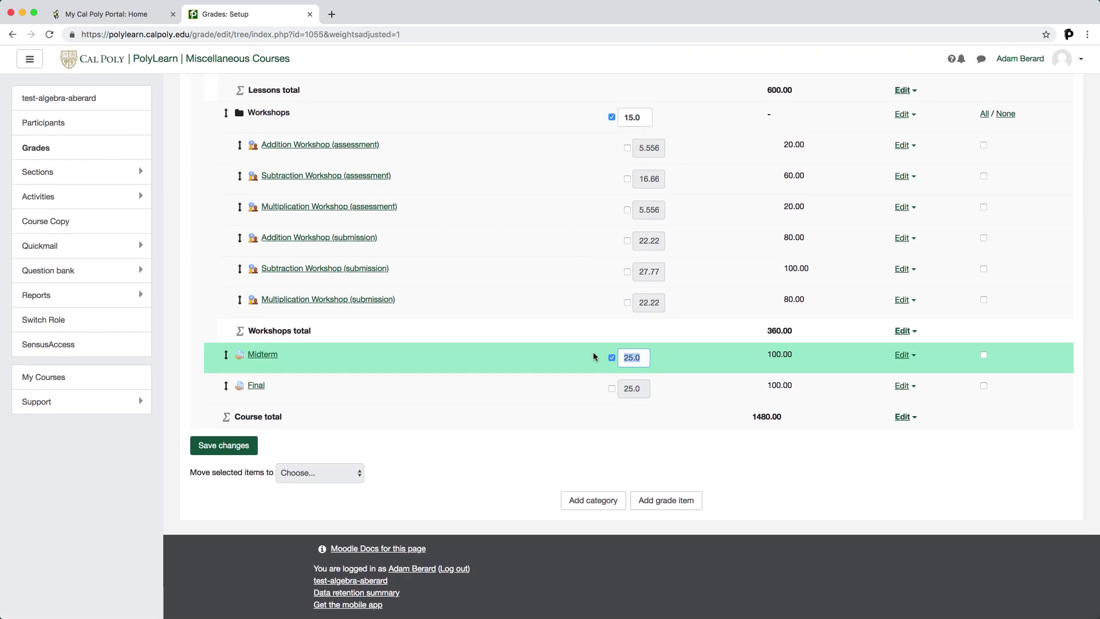
type("20")
key("Return")
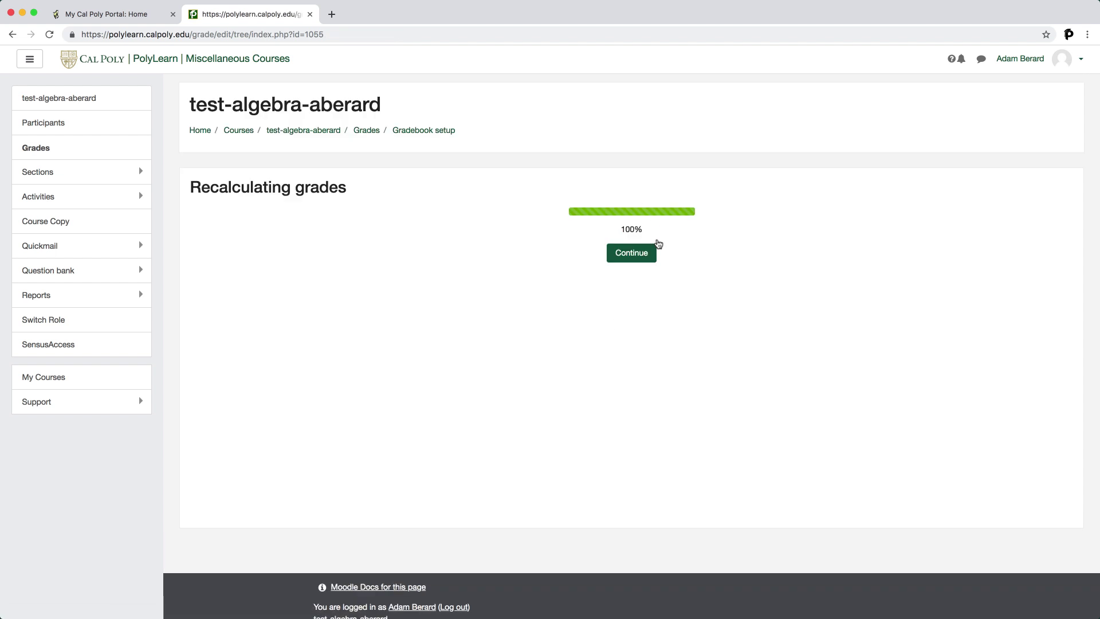
left_click(647, 258)
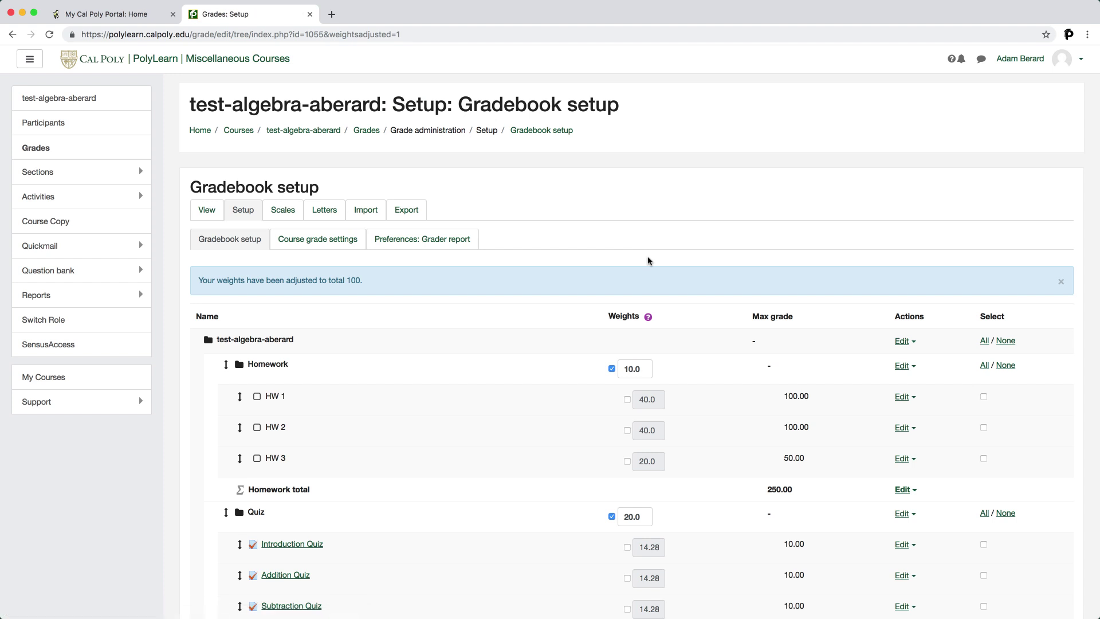
- Override the Final's weight, keeping it at 30, save it and continue past the grade recalculation
scroll(650, 263, "down", 10)
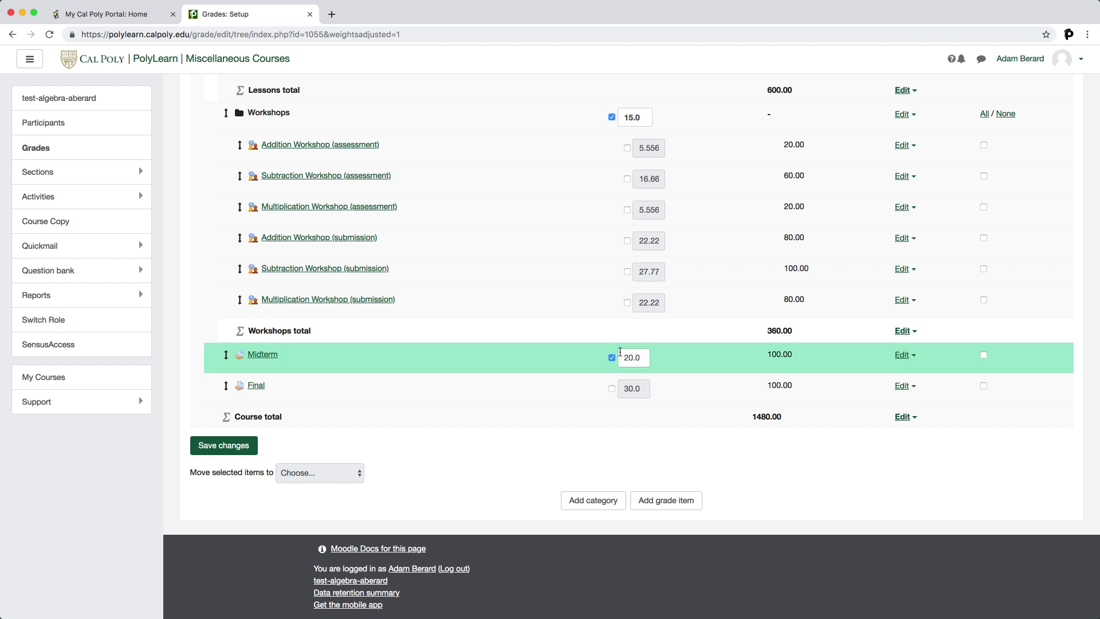
scroll(633, 354, "up", 1)
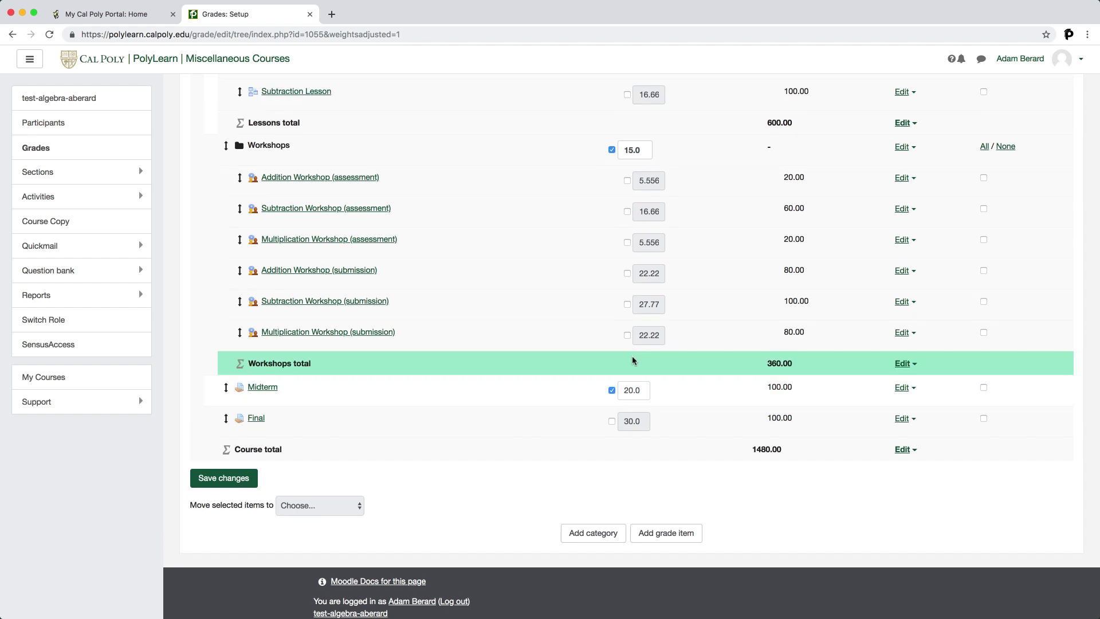
left_click(612, 422)
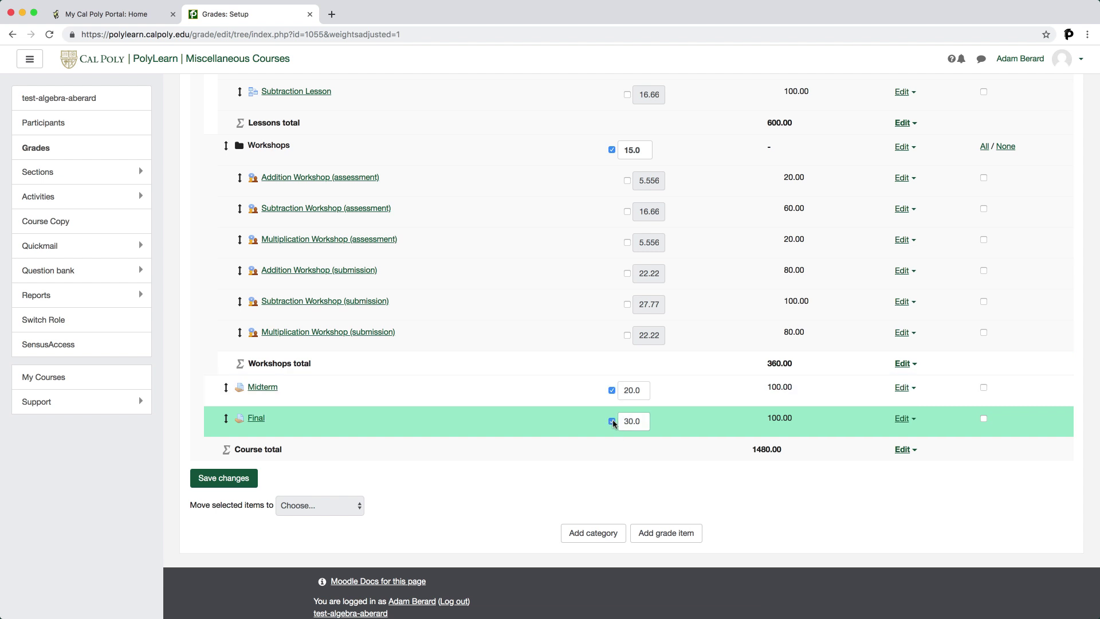
key("Return")
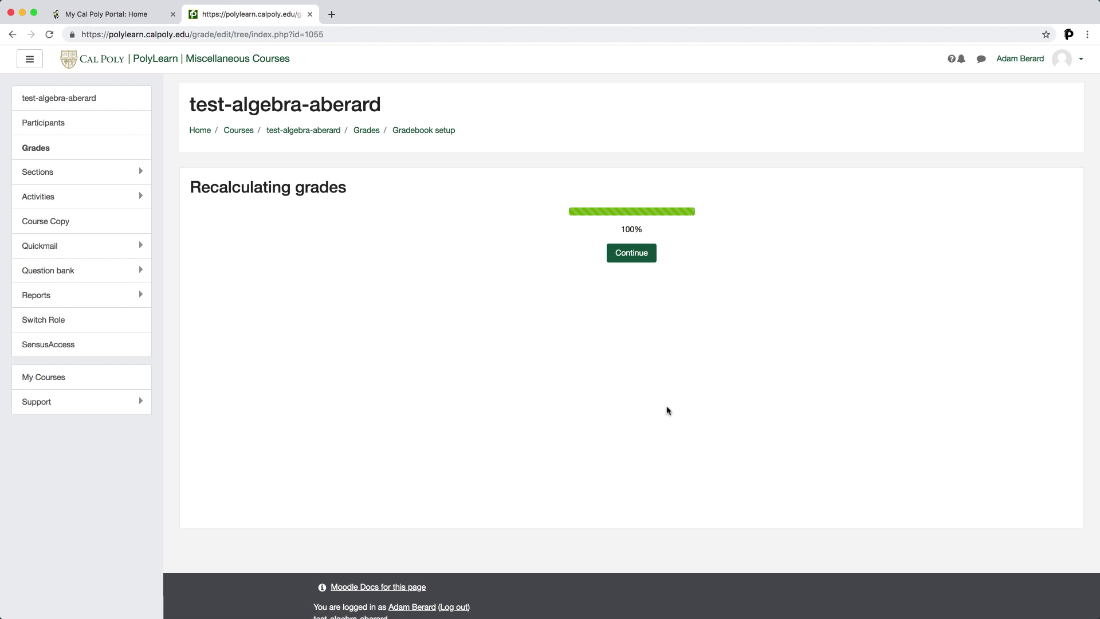
left_click(651, 255)
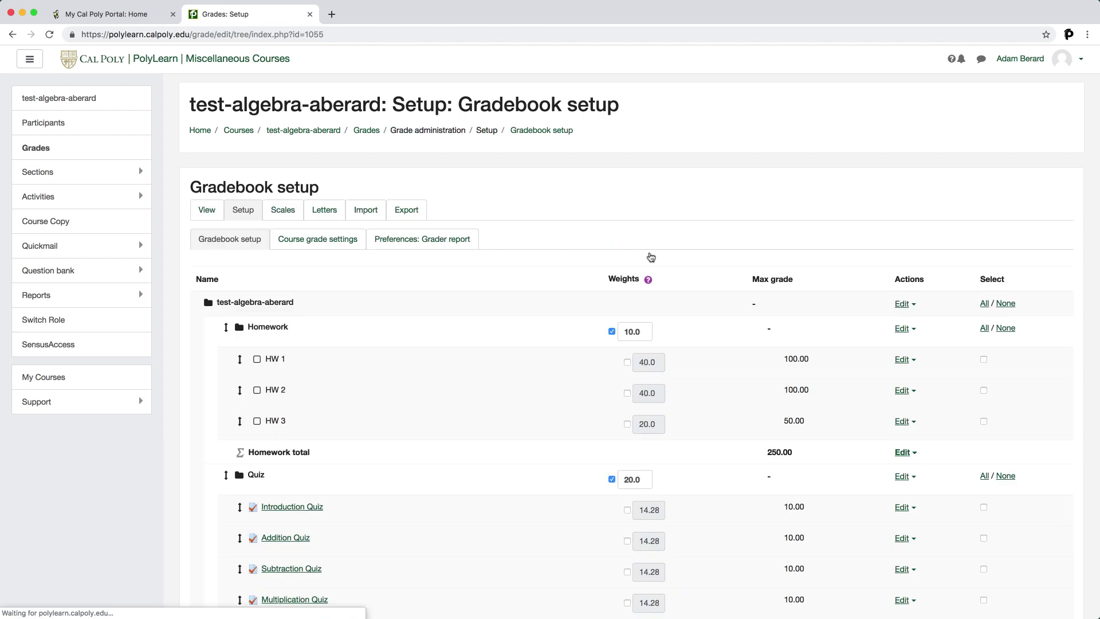
- Review the category and exam weights throughout the gradebook setup, including the homework items' weights and maximum grades
scroll(650, 257, "down", 1)
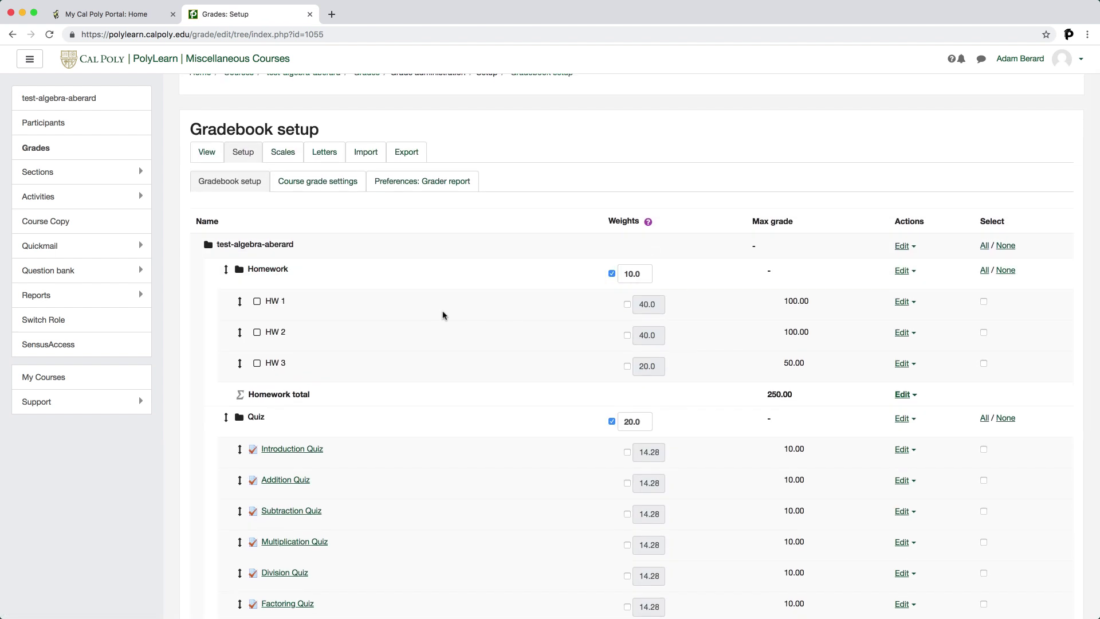
scroll(493, 285, "down", 1)
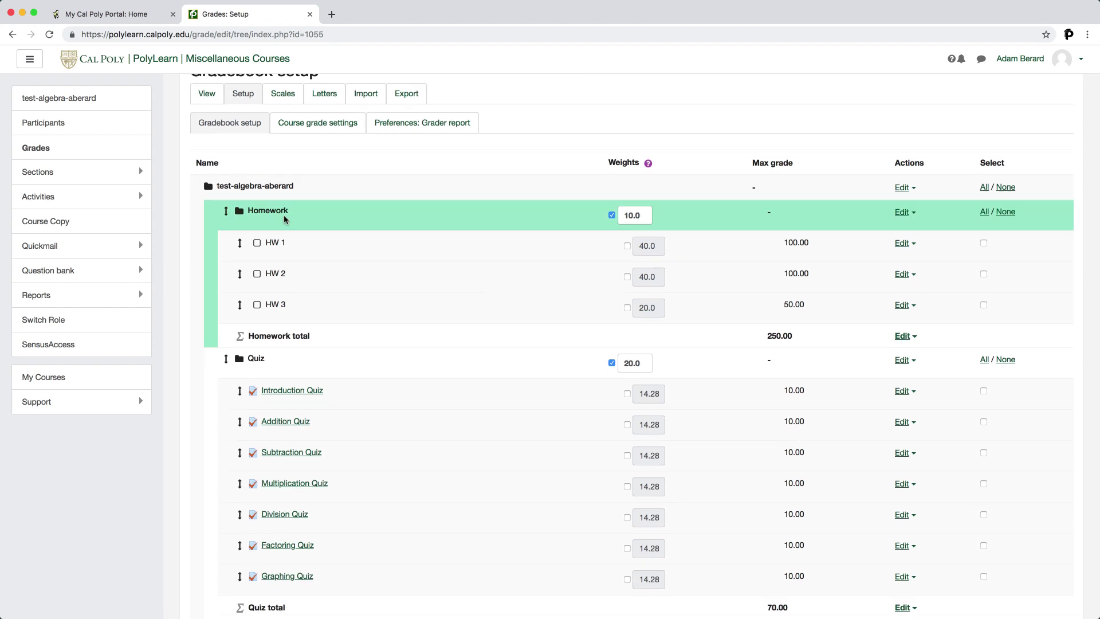
scroll(567, 259, "down", 2)
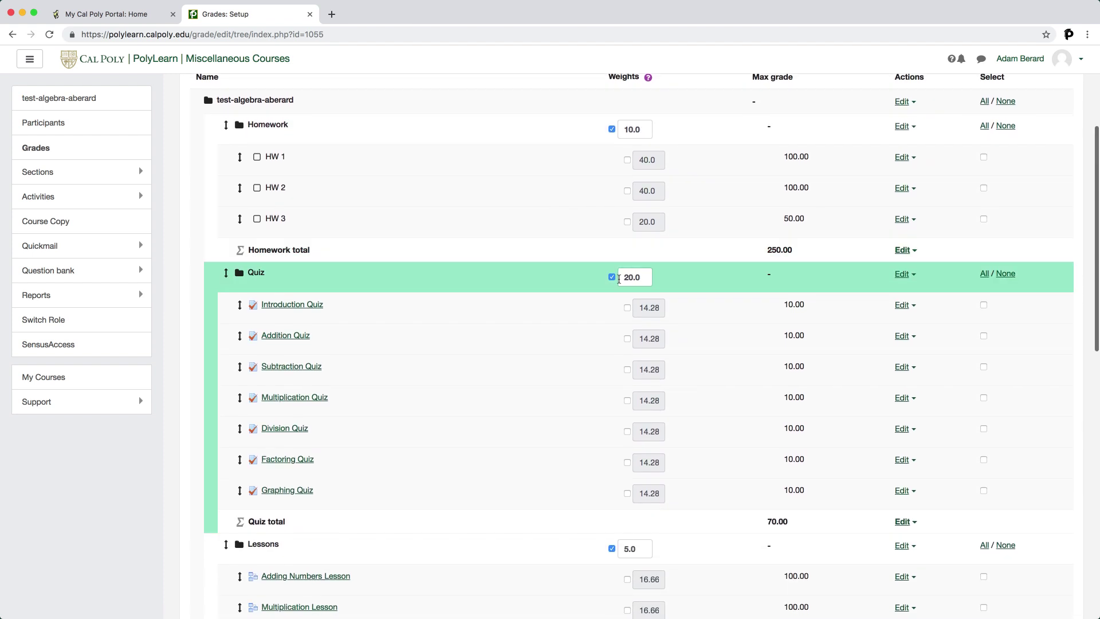
scroll(498, 406, "down", 6)
scroll(498, 406, "down", 5)
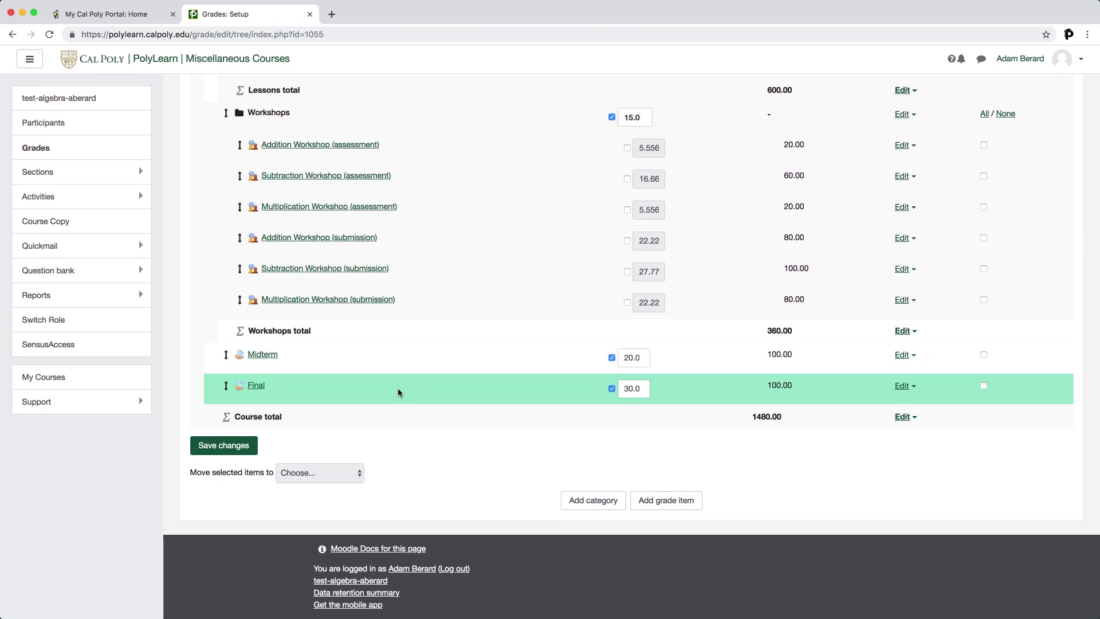
scroll(417, 377, "up", 6)
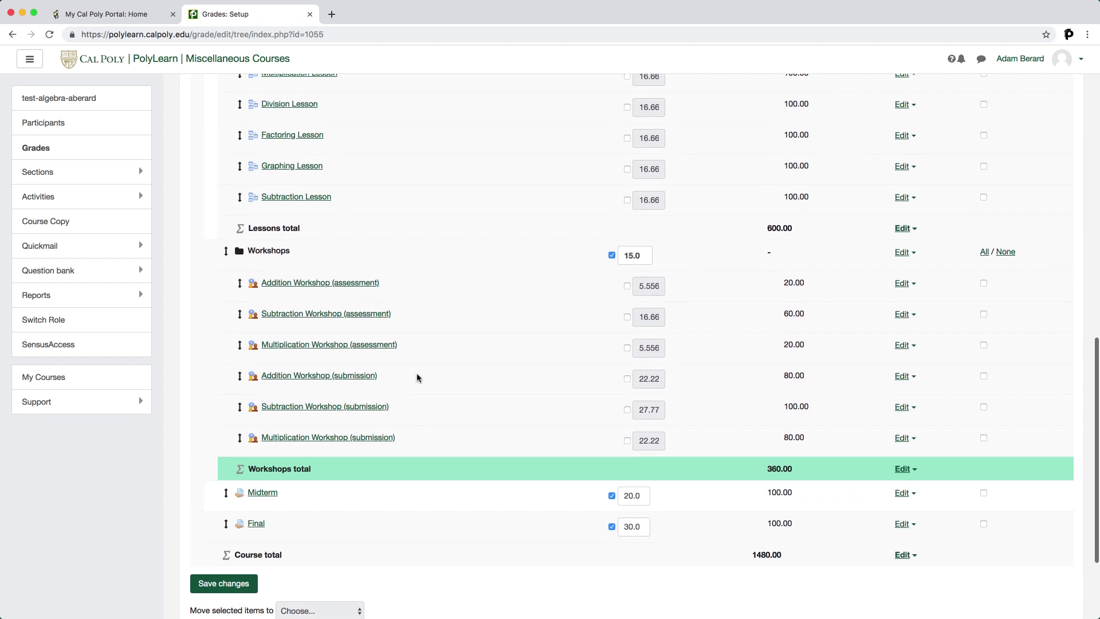
scroll(417, 377, "up", 8)
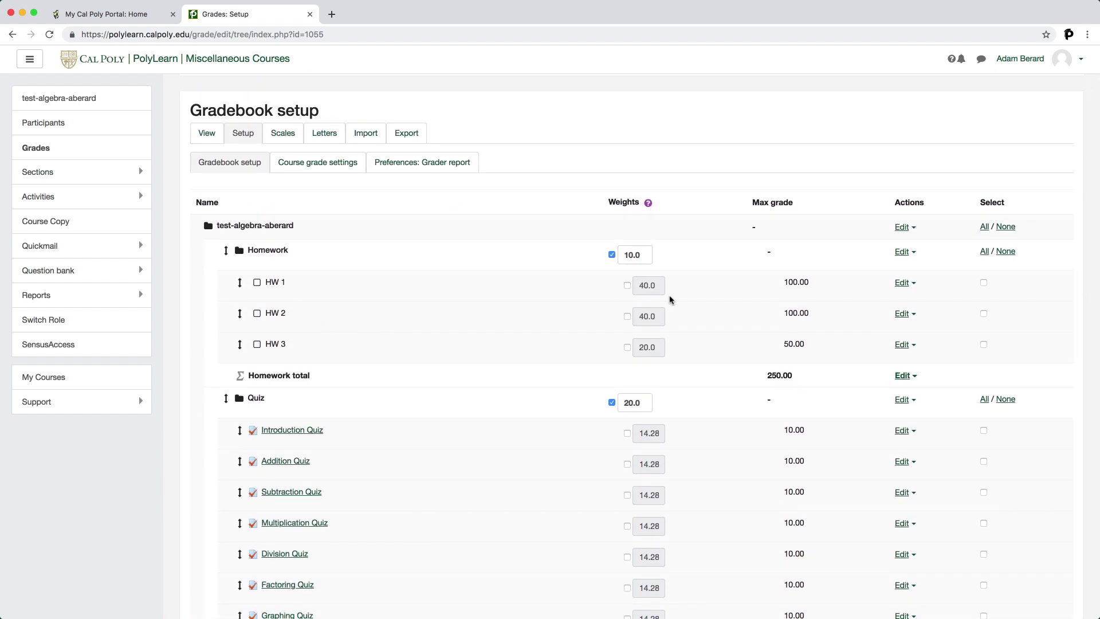
double_click(800, 281)
- Override the weight of HW 1 within the Homework category with 33.33
left_click(628, 285)
left_click_drag(655, 285, 600, 287)
type("3")
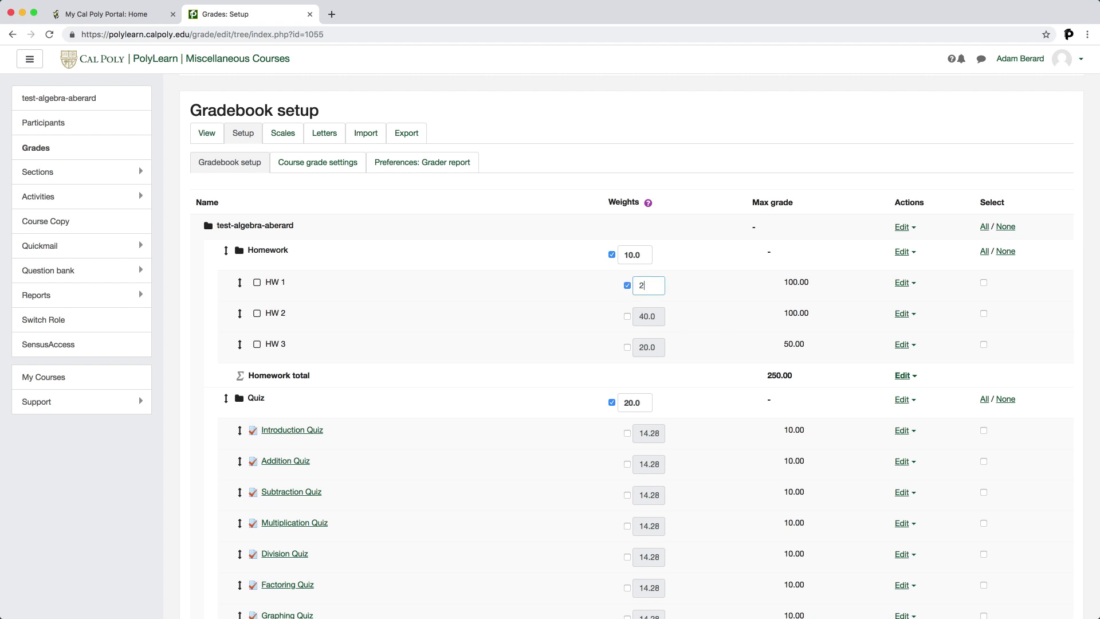
type("3.33")
- Override the weight of HW 2 within the Homework category with 33.33
left_click(652, 309)
left_click(627, 317)
left_click_drag(649, 315, 618, 315)
type("3")
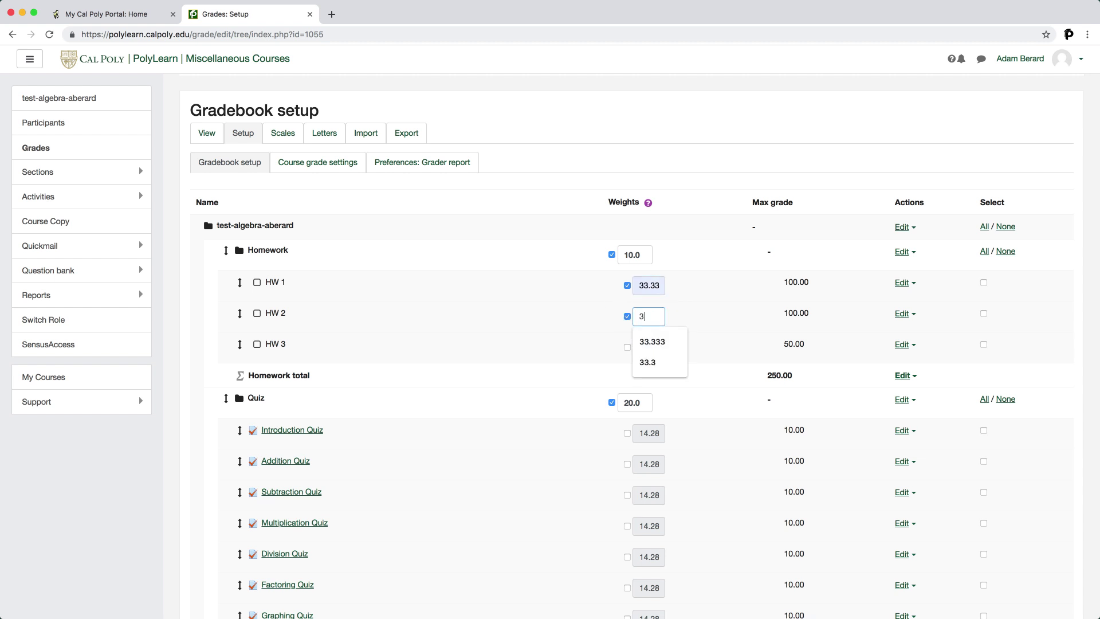
type("3.33")
left_click(695, 318)
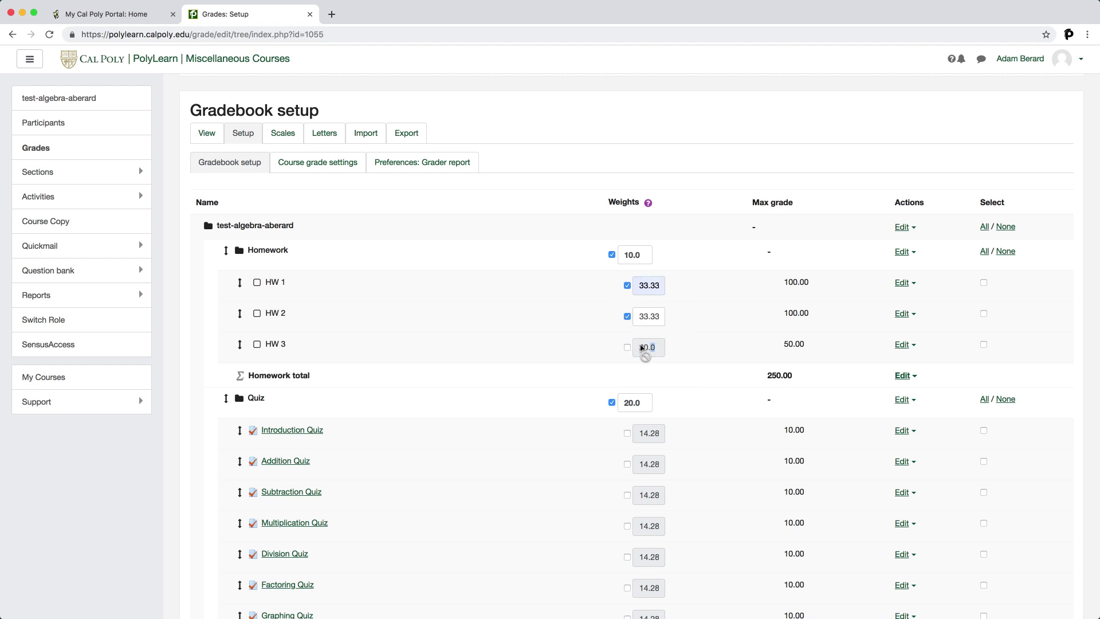
- Override the weight of HW 3 with 33.33, save the homework weights and continue past the grade recalculation
left_click(627, 347)
left_click_drag(654, 348, 609, 346)
type("3.33")
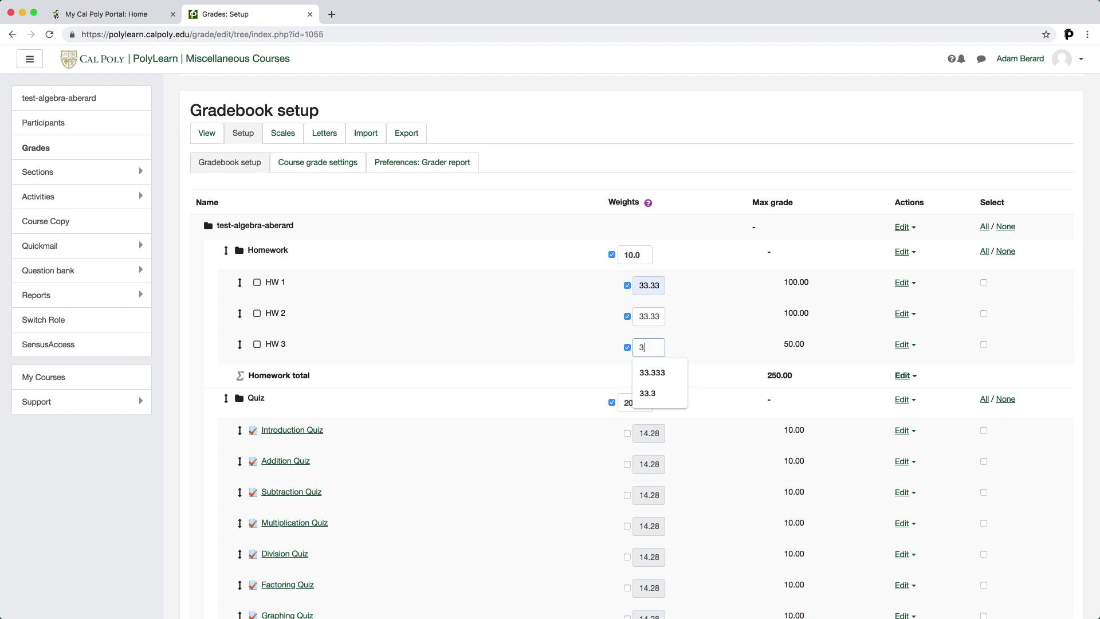
key("BackSpace")
type("3.33")
key("Return")
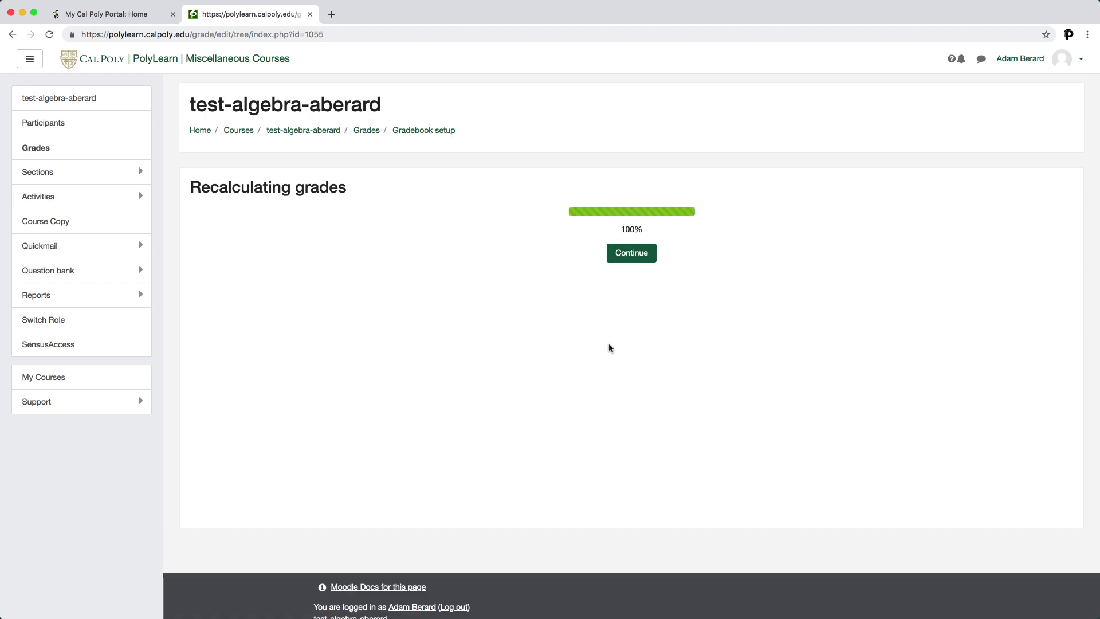
left_click(636, 259)
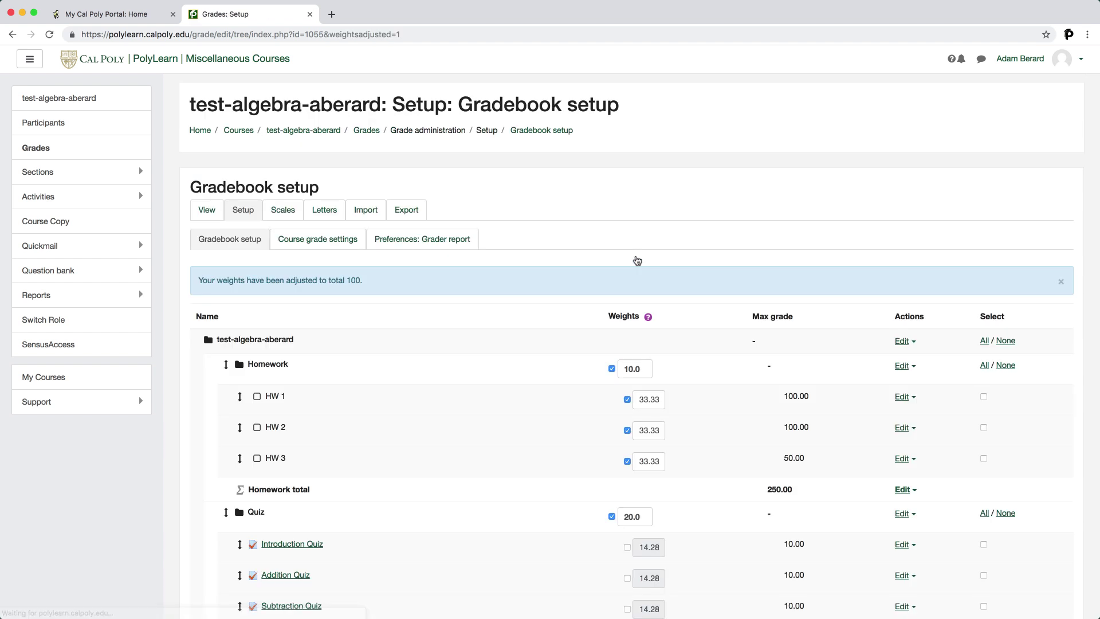
- Compare the three homework items' weights with their maximum grades in the gradebook setup
scroll(688, 302, "down", 2)
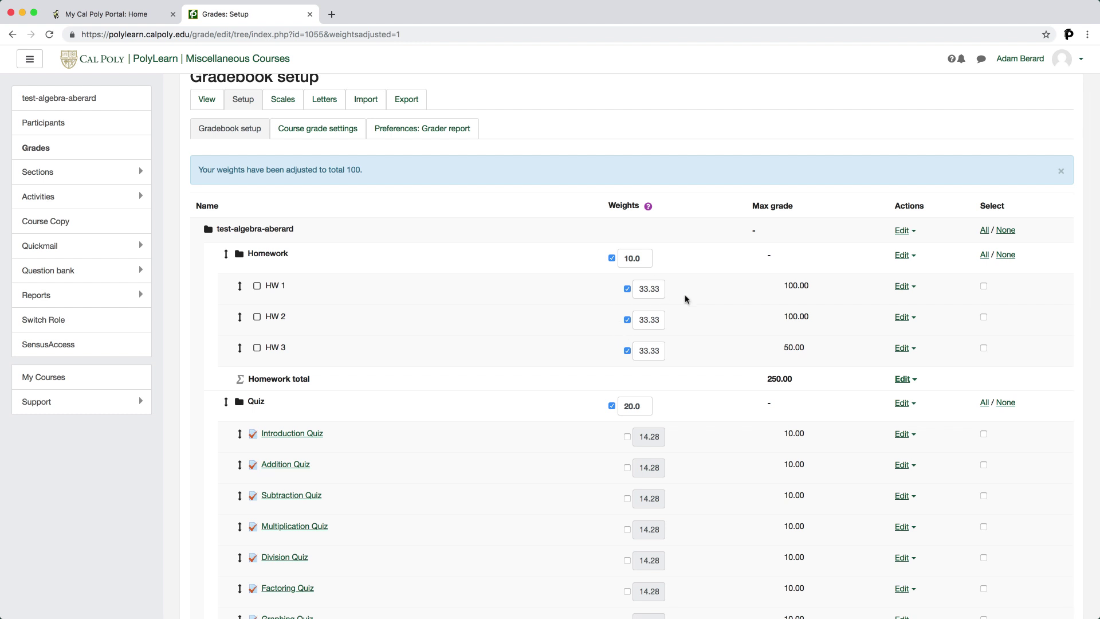
double_click(777, 351)
double_click(796, 285)
double_click(798, 317)
double_click(794, 345)
left_click(796, 346)
scroll(804, 351, "down", 1)
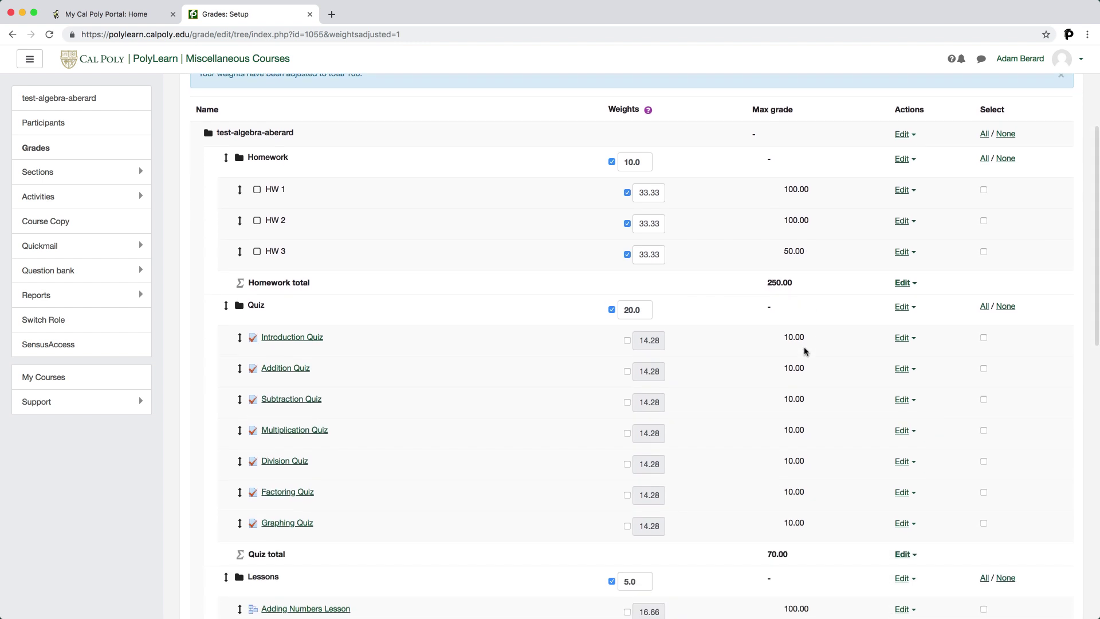
scroll(804, 351, "up", 2)
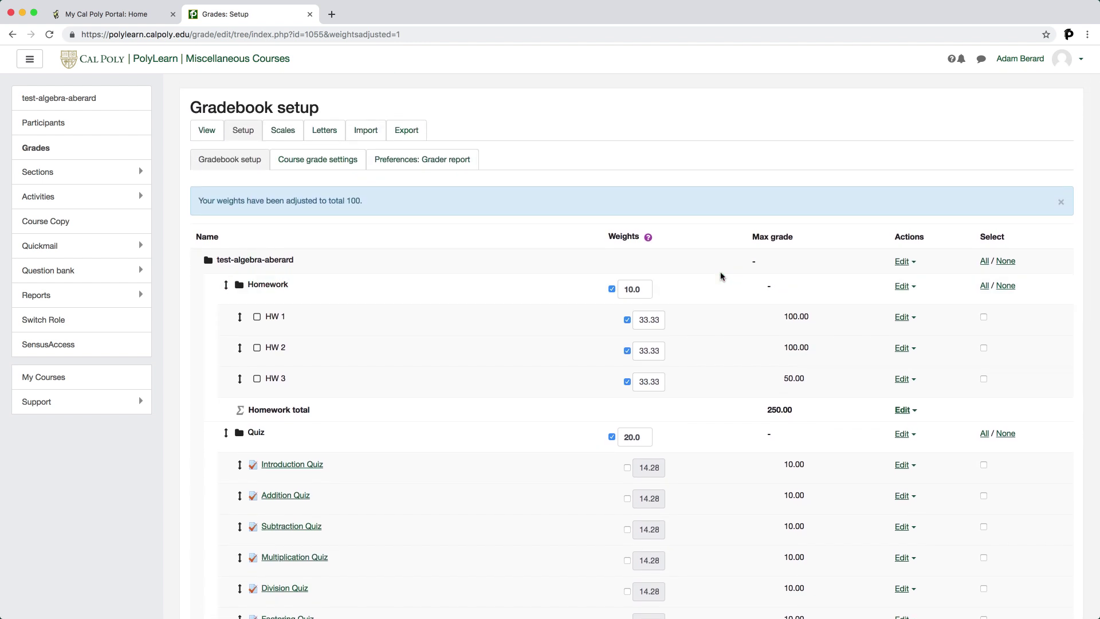
scroll(716, 283, "down", 2)
scroll(712, 290, "up", 1)
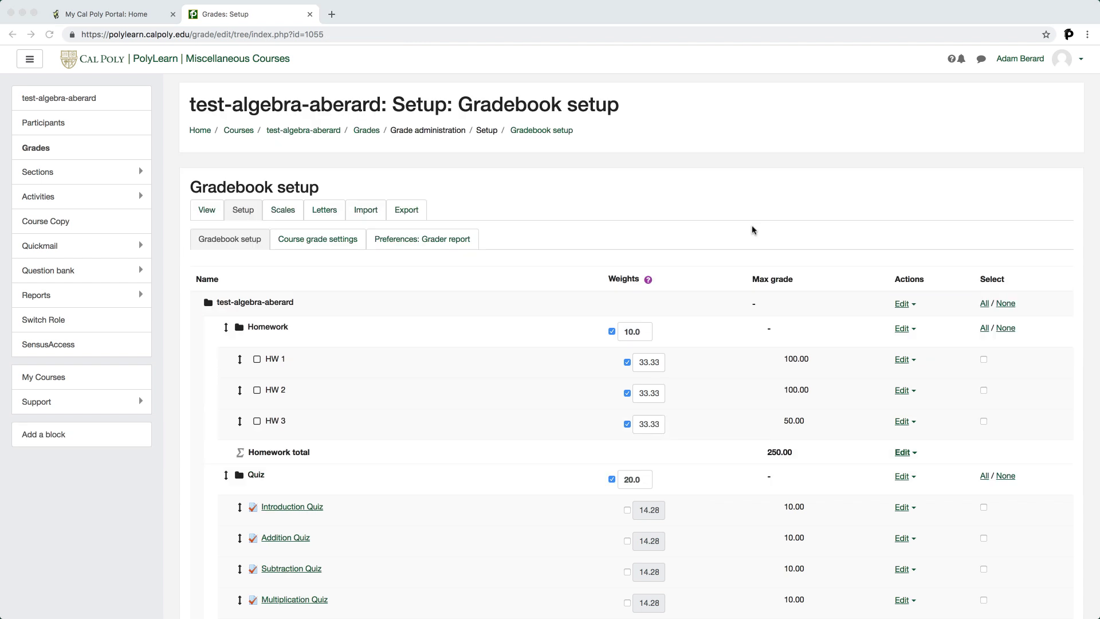
- In the course grade settings, set the user report's Show weightings option to Show and save the changes
left_click(752, 229)
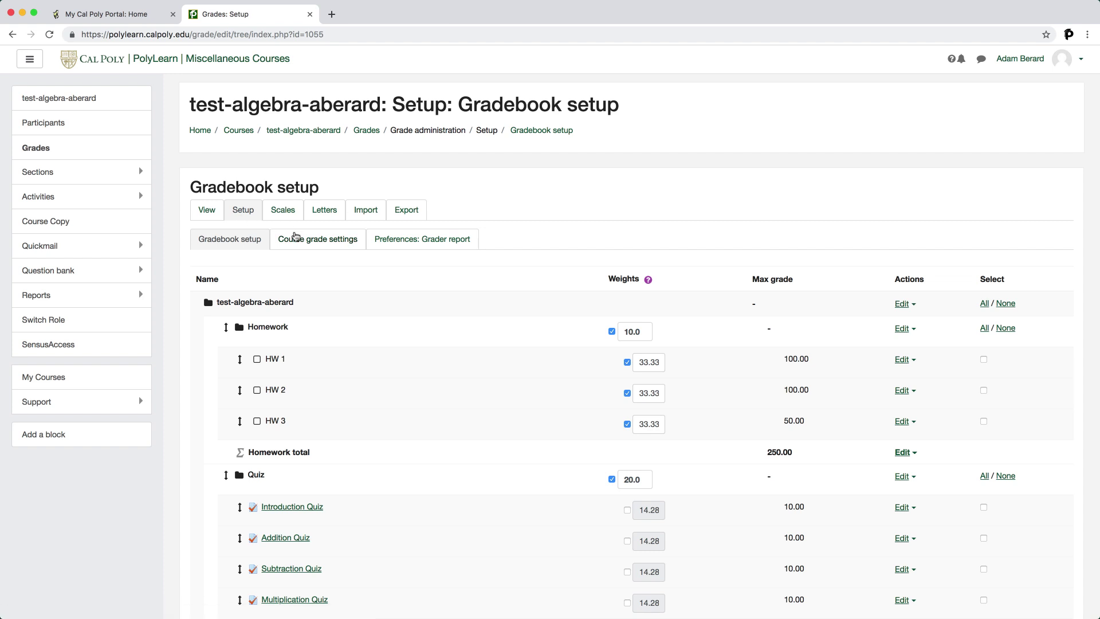
left_click(298, 243)
scroll(304, 246, "down", 10)
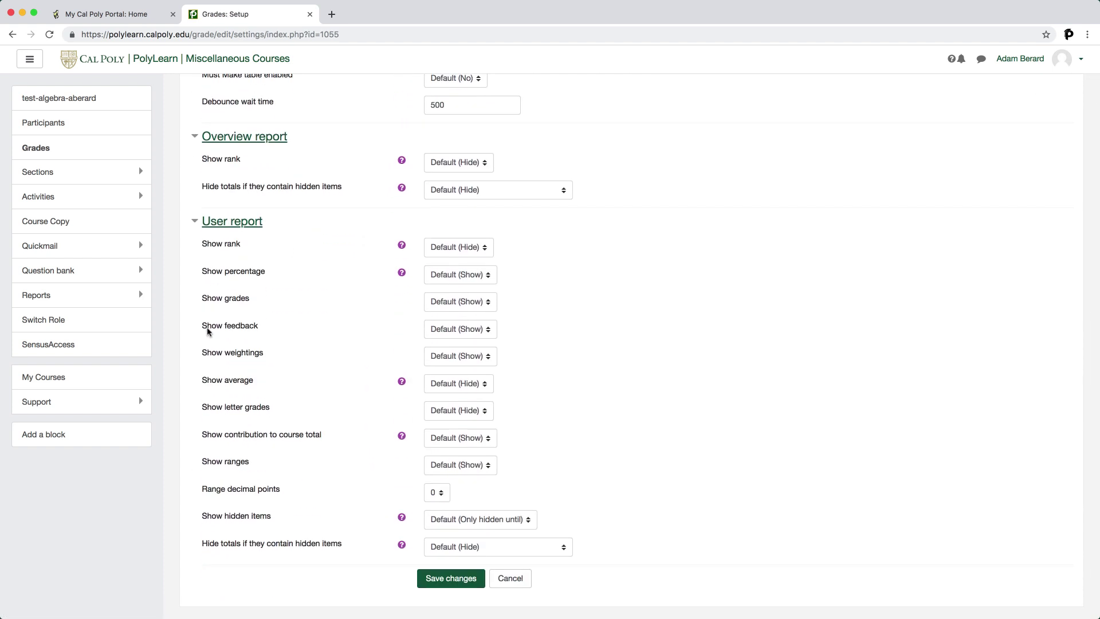
left_click_drag(204, 353, 265, 353)
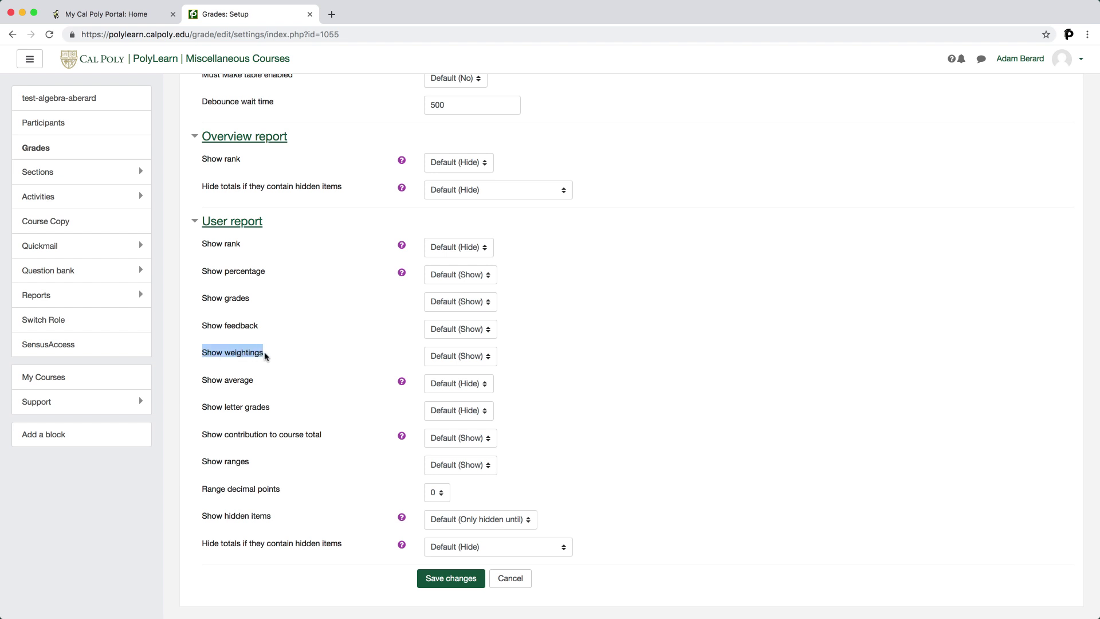
left_click(465, 360)
left_click(462, 378)
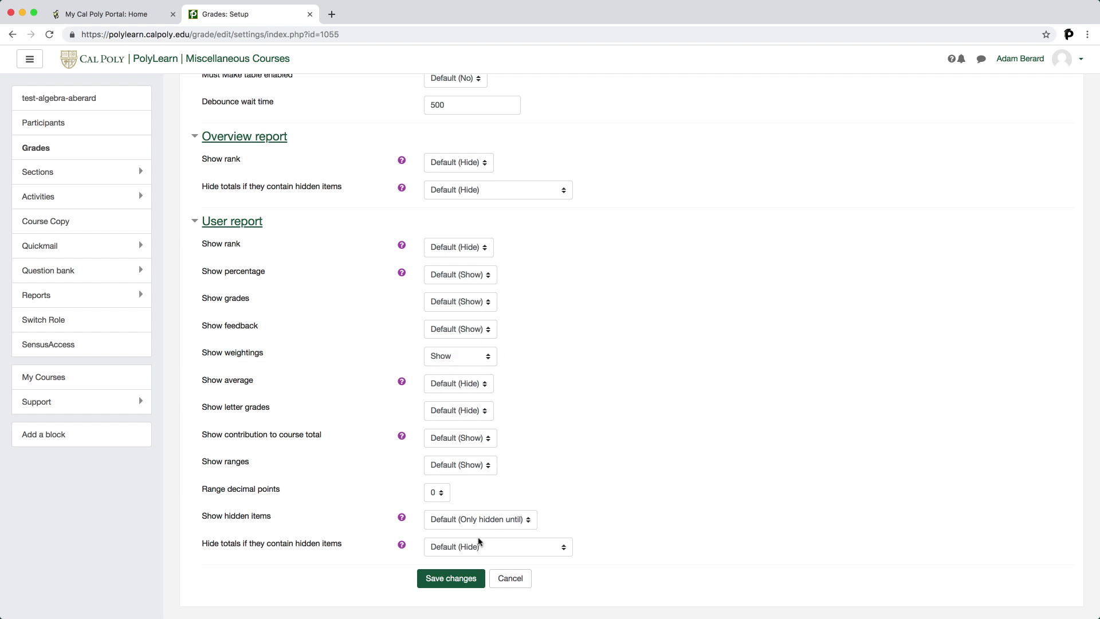
left_click(463, 579)
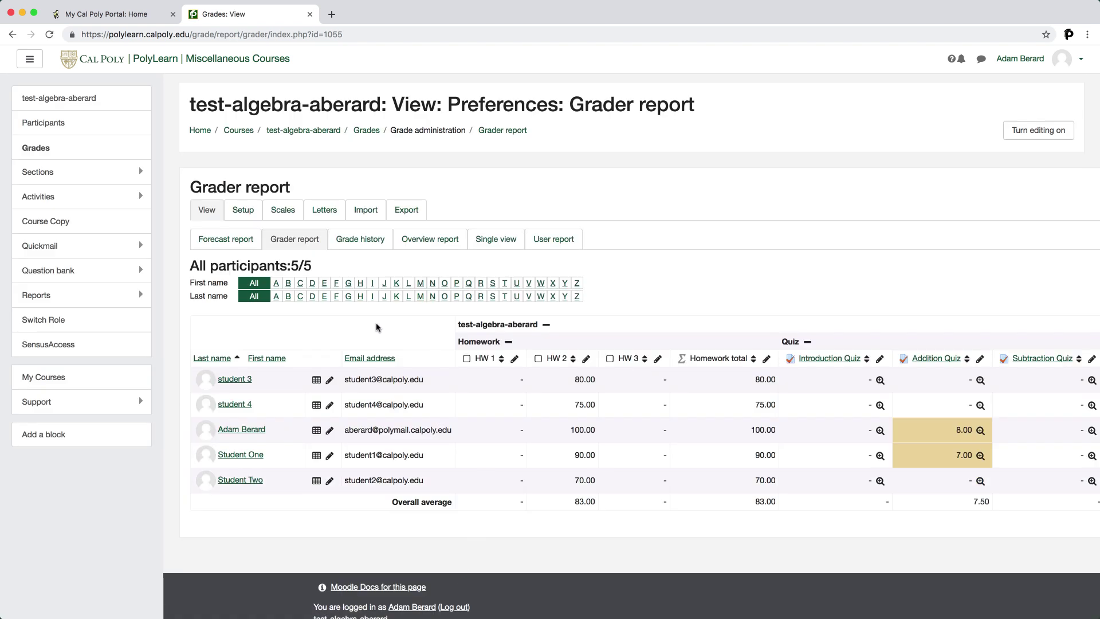
- Open the user report for Student One and examine the calculated weights and contributions to the course total
left_click(560, 240)
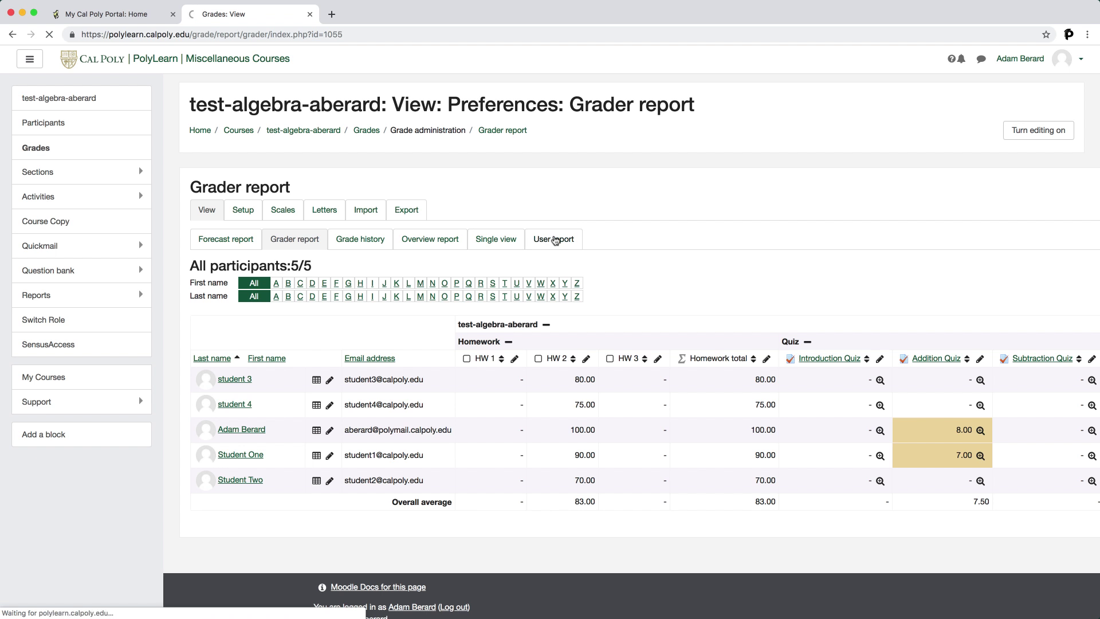
left_click(1031, 314)
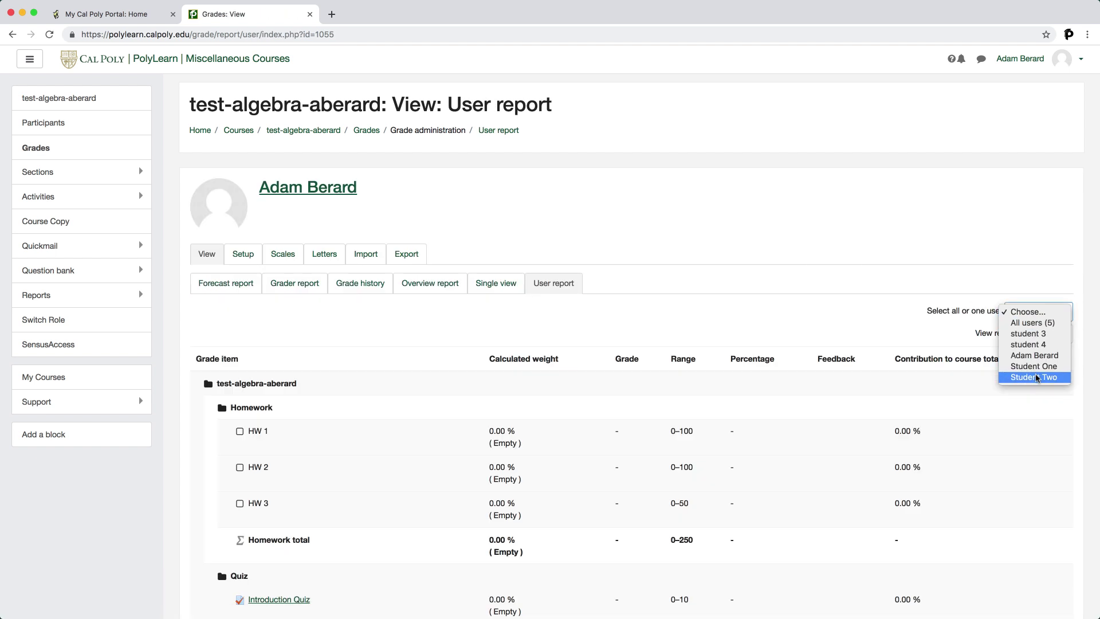
left_click(1056, 367)
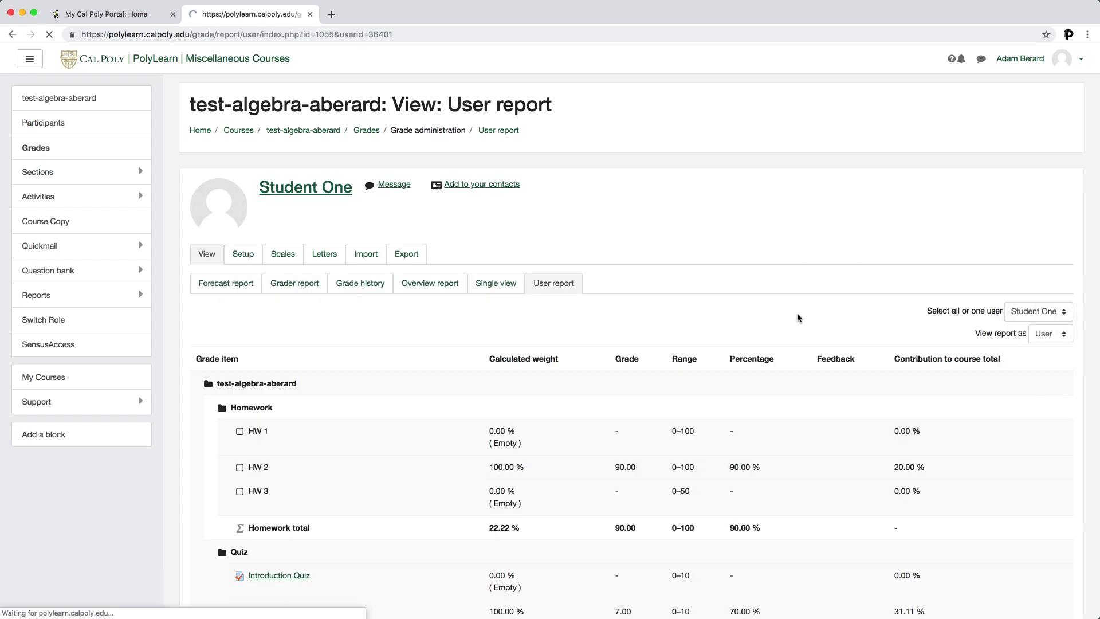
scroll(719, 311, "down", 1)
scroll(719, 311, "down", 3)
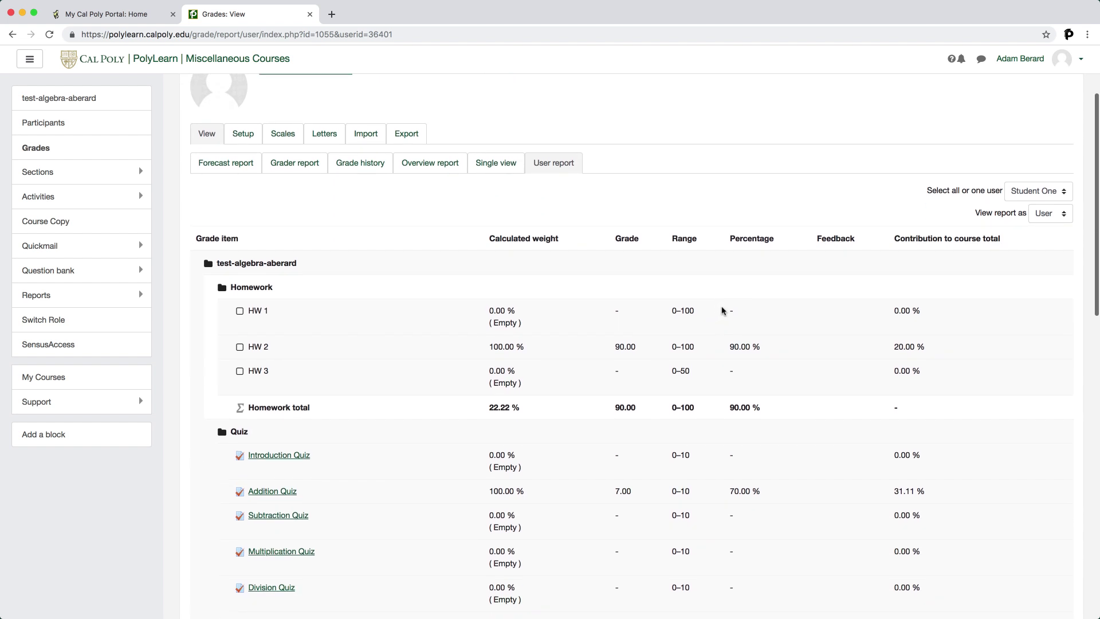
scroll(512, 316, "down", 2)
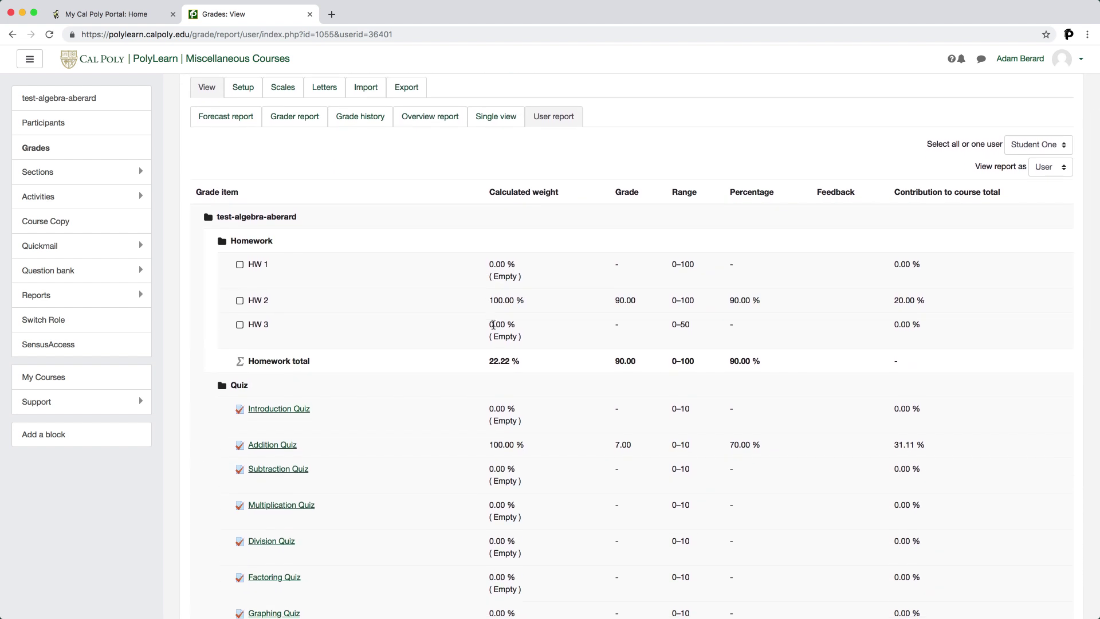
scroll(494, 325, "down", 5)
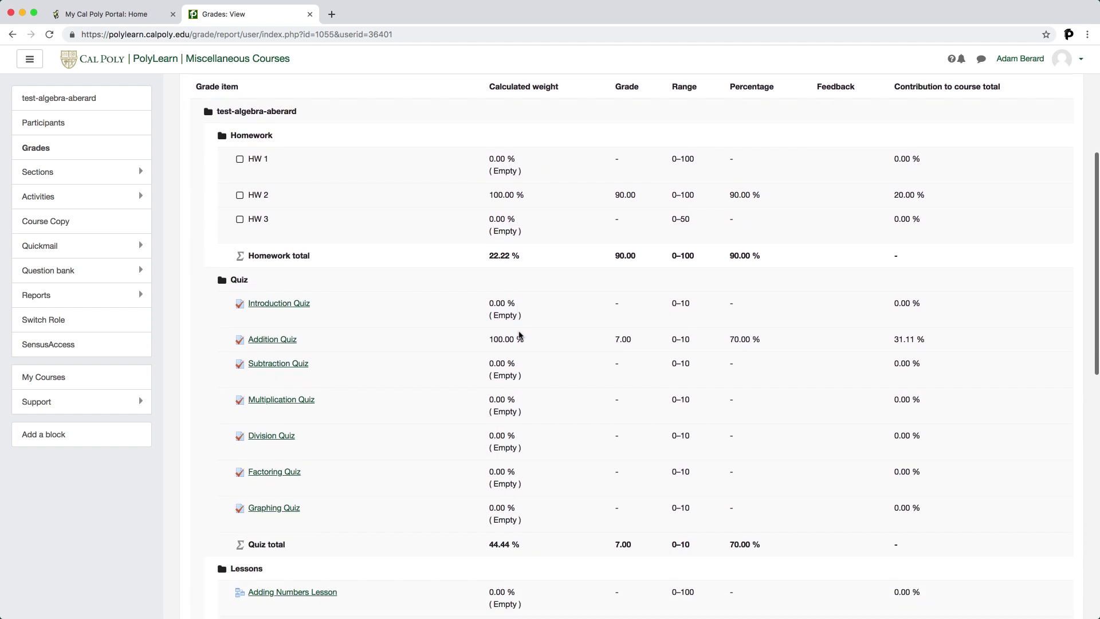
scroll(520, 334, "down", 7)
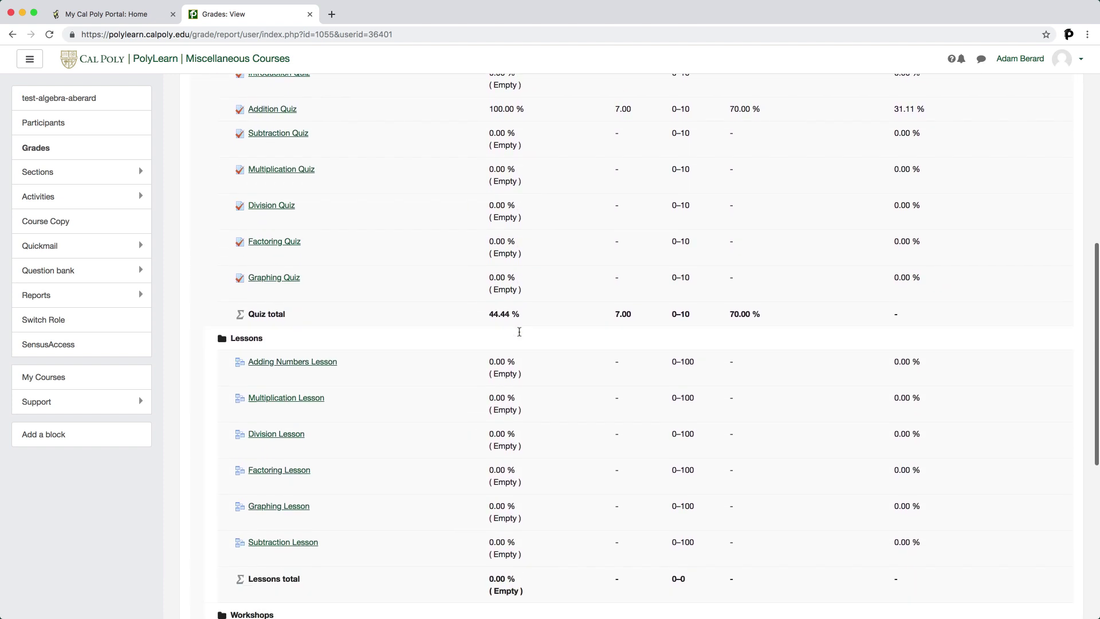
scroll(519, 335, "up", 15)
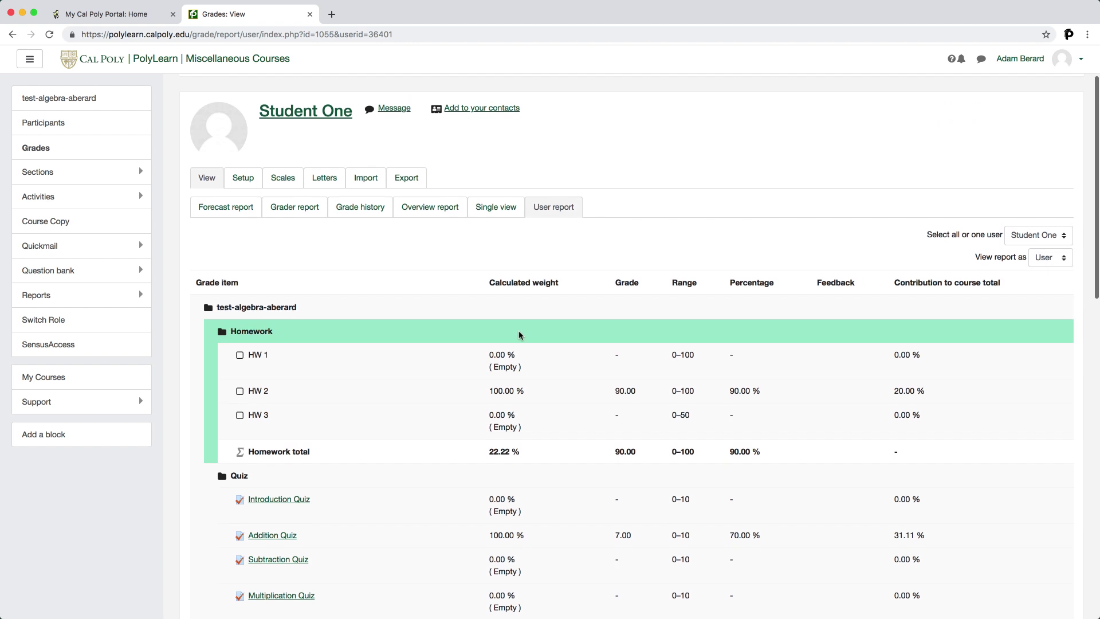